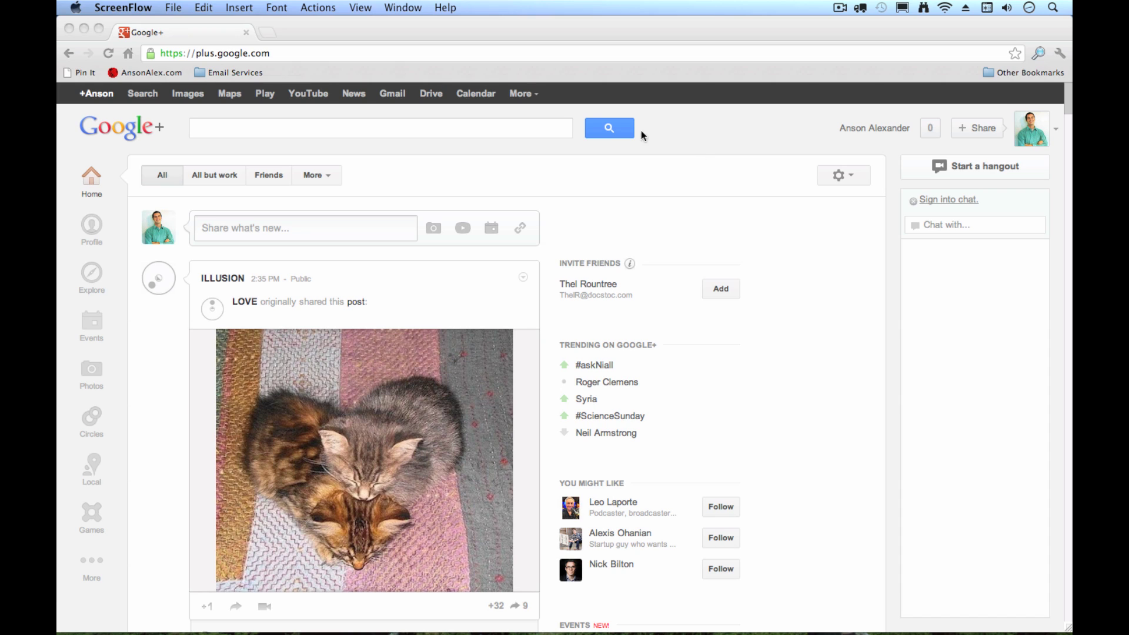
Step: Highlight and deselect the site's web address, then browse the home stream
left_click(278, 53)
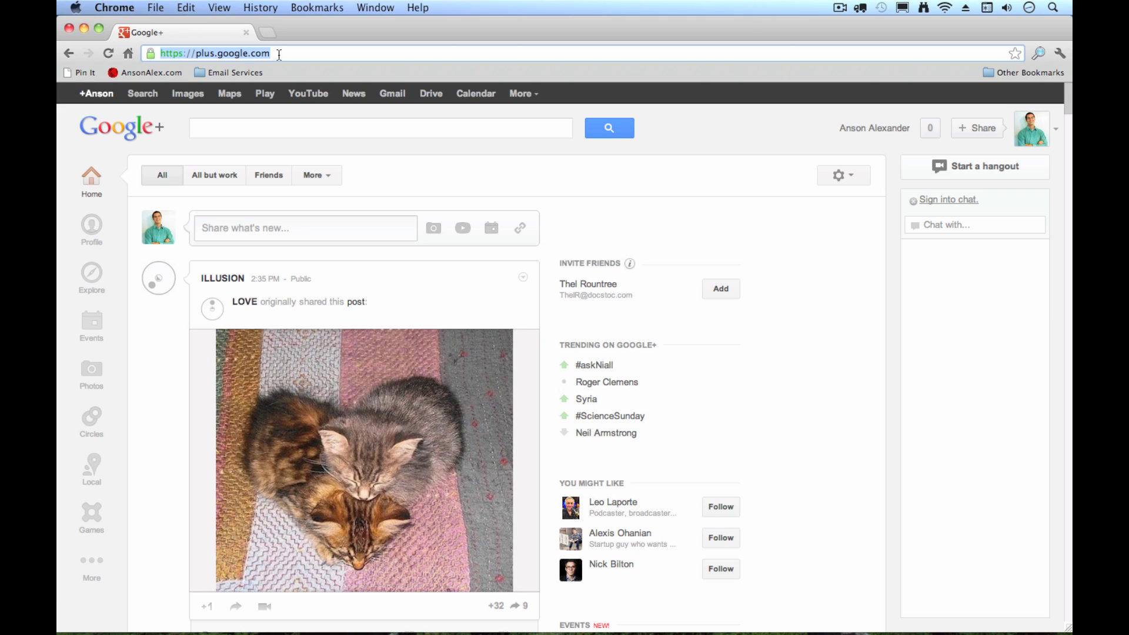
left_click(469, 185)
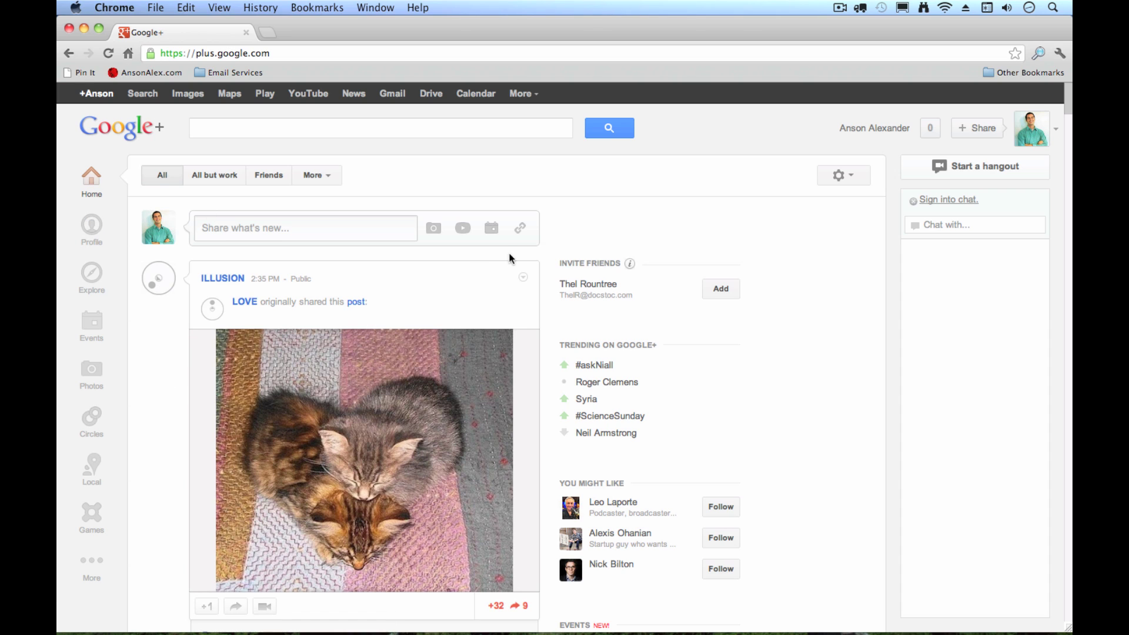
scroll(511, 254, "down", 1)
scroll(556, 255, "down", 6)
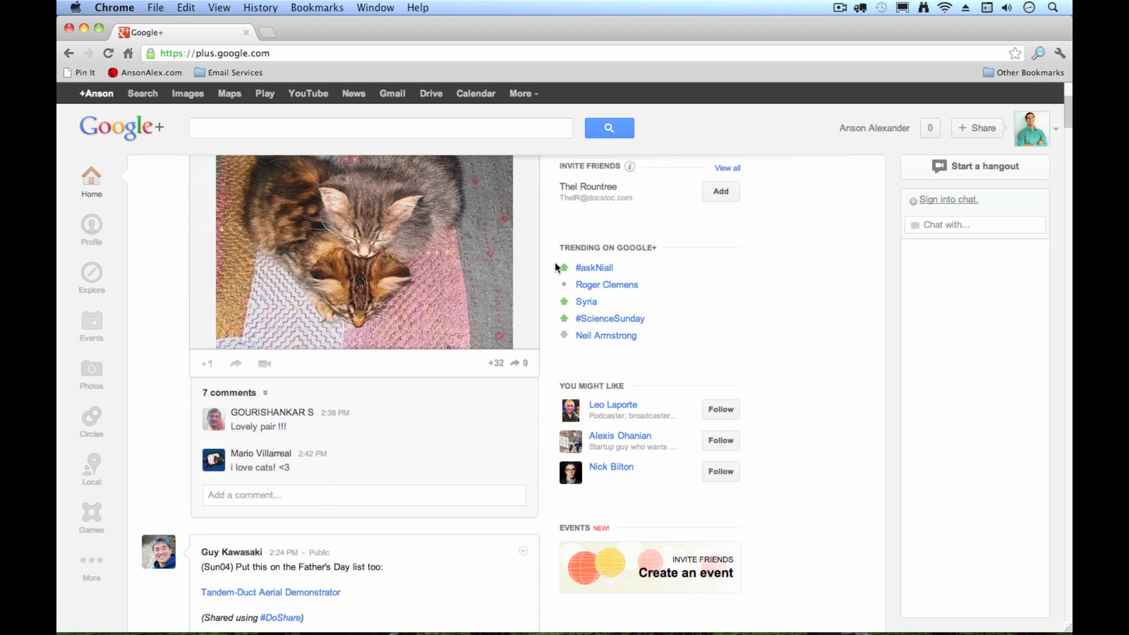
scroll(556, 267, "down", 3)
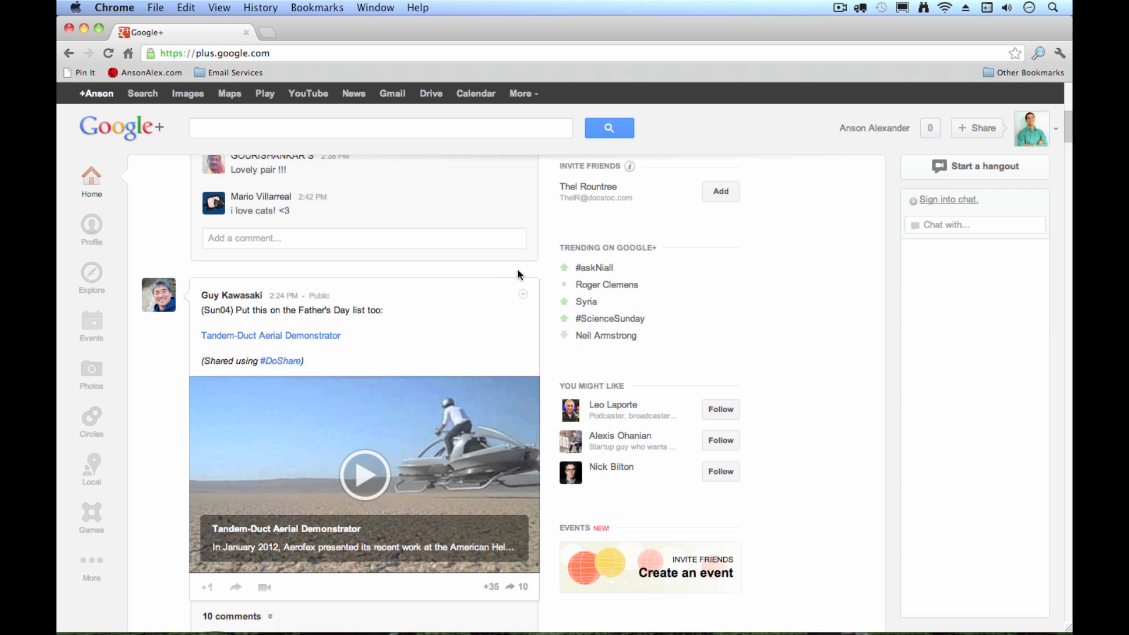
scroll(518, 269, "down", 5)
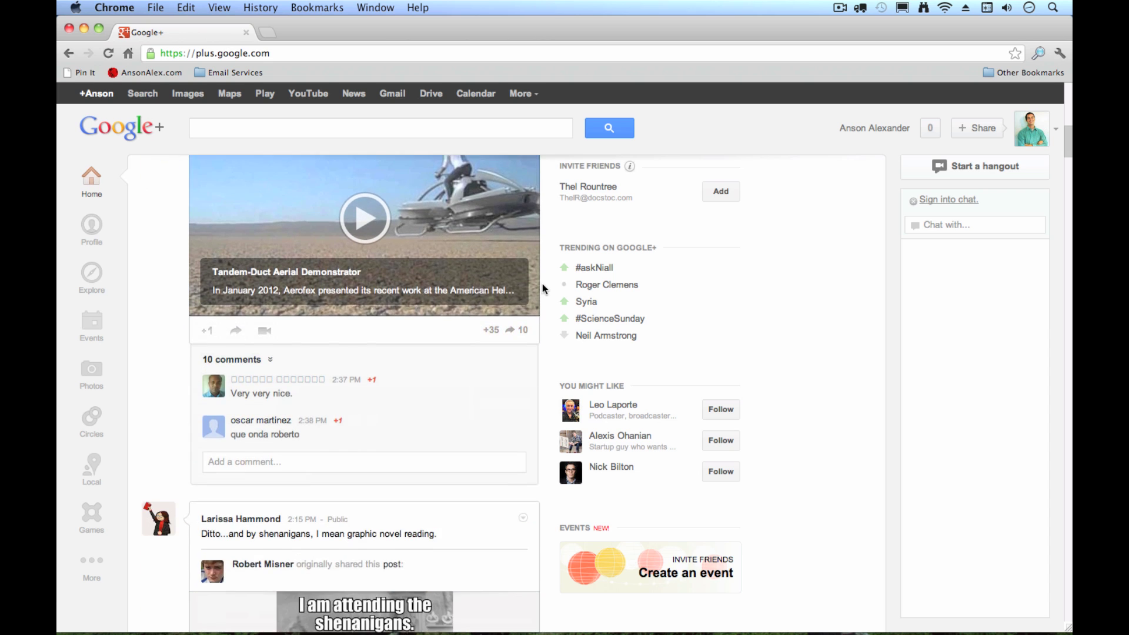
scroll(542, 283, "down", 3)
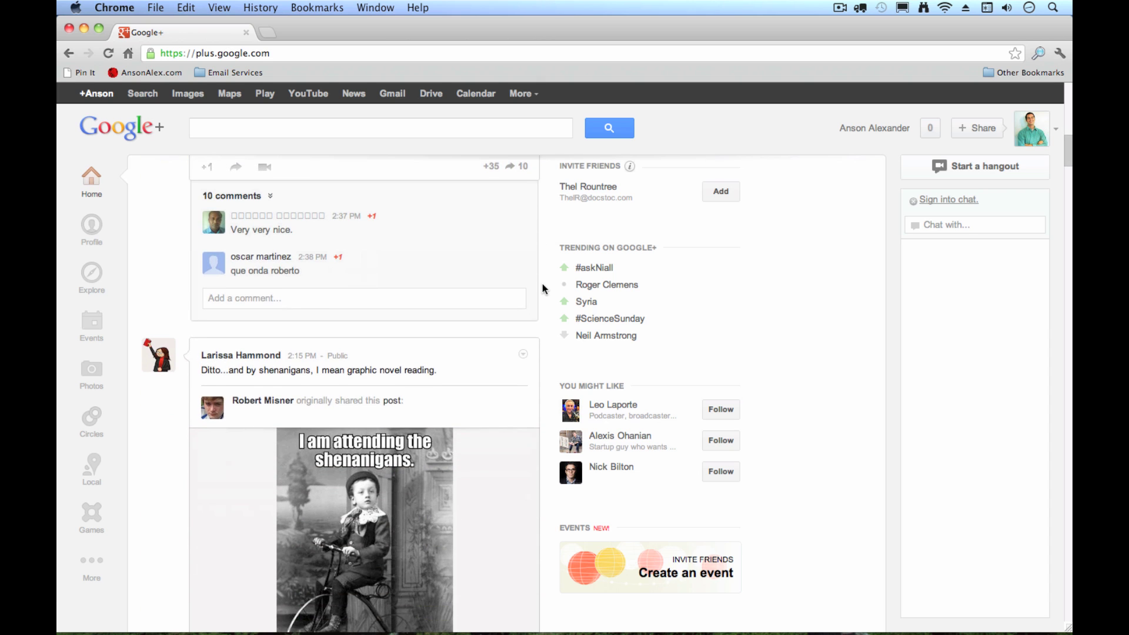
scroll(542, 283, "up", 7)
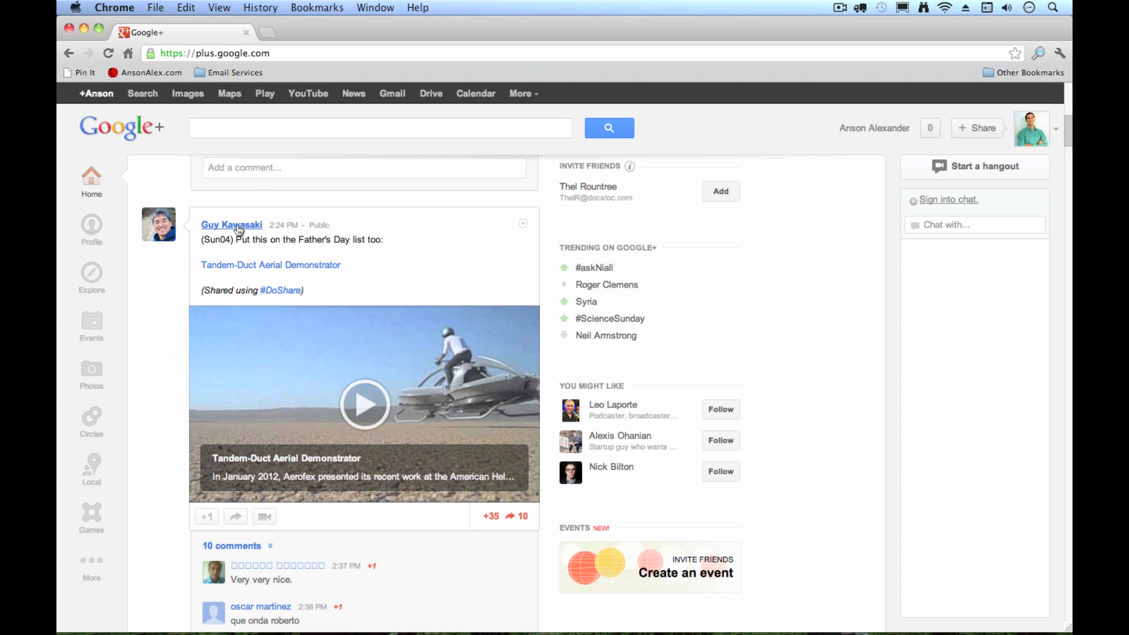
scroll(391, 464, "down", 1)
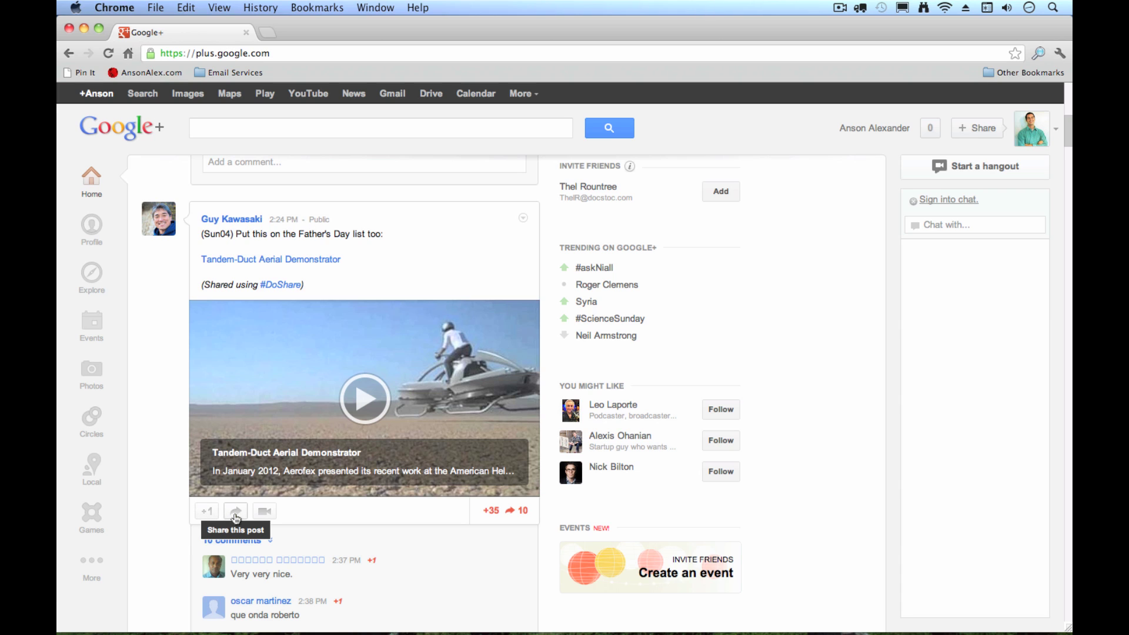
scroll(404, 523, "down", 3)
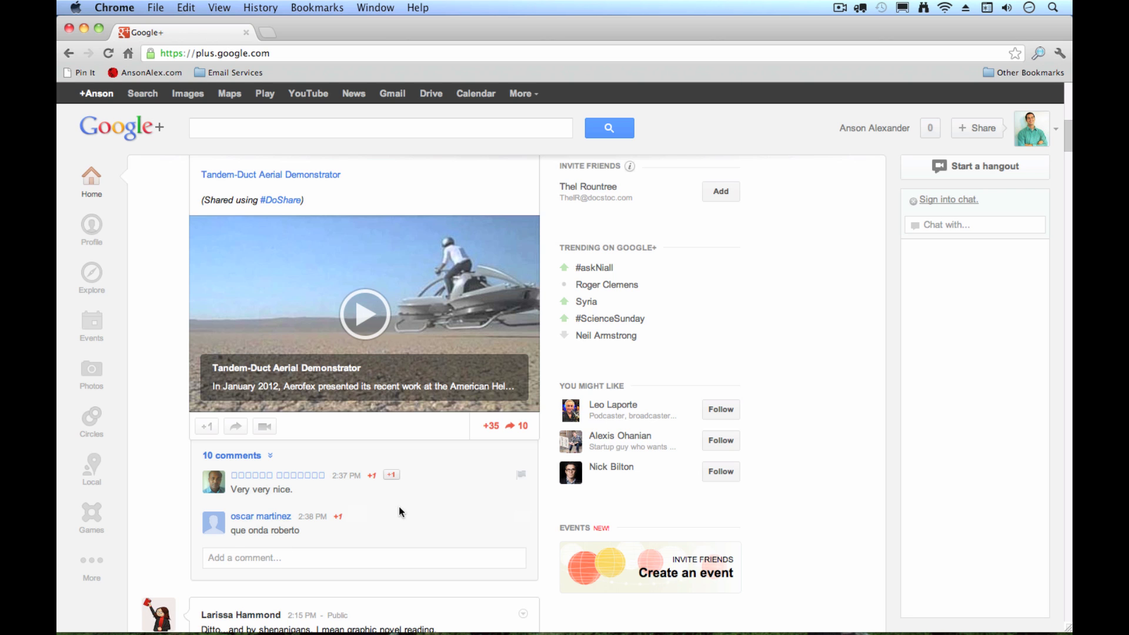
scroll(479, 492, "down", 12)
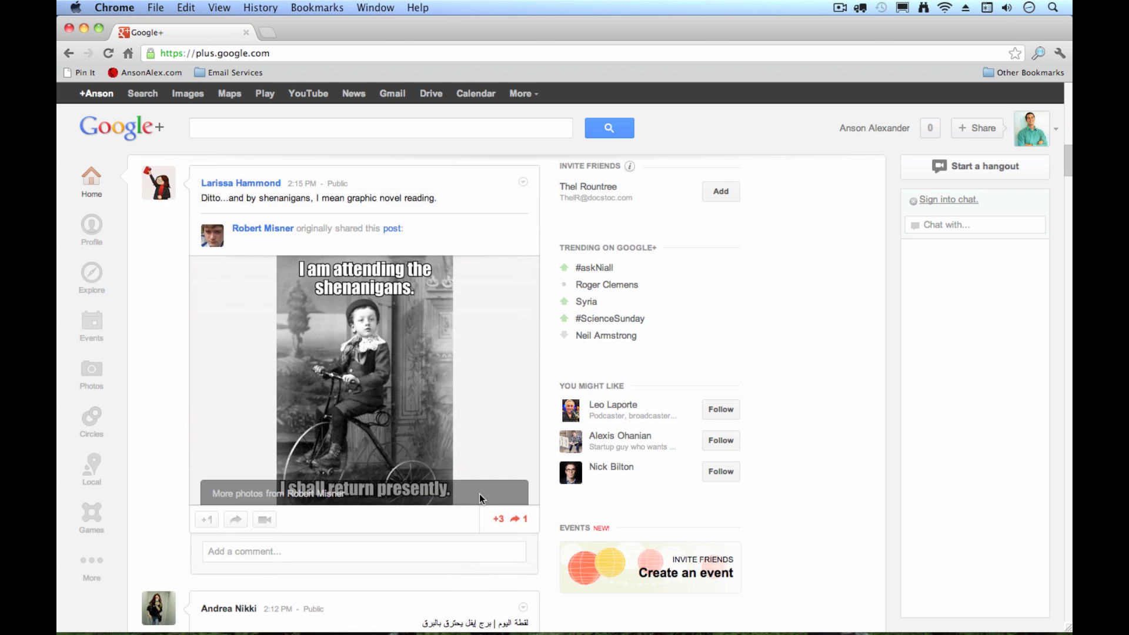
scroll(480, 500, "up", 13)
scroll(480, 500, "up", 6)
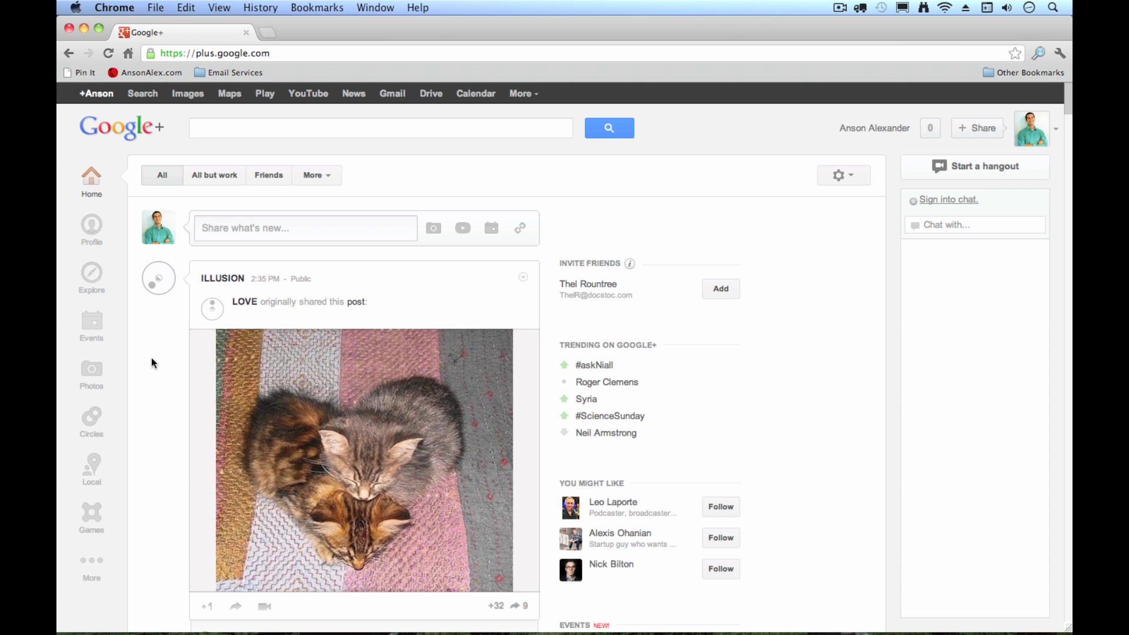
Step: Filter the stream to All but work, then to the Google Employees circle, and skim it
left_click(211, 178)
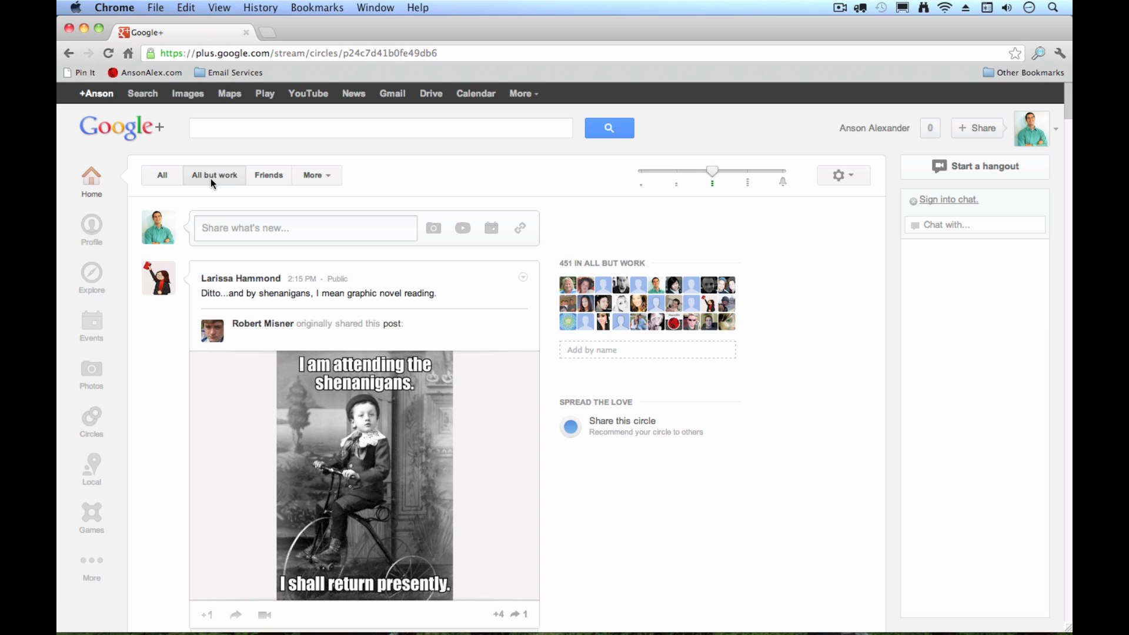
left_click(316, 177)
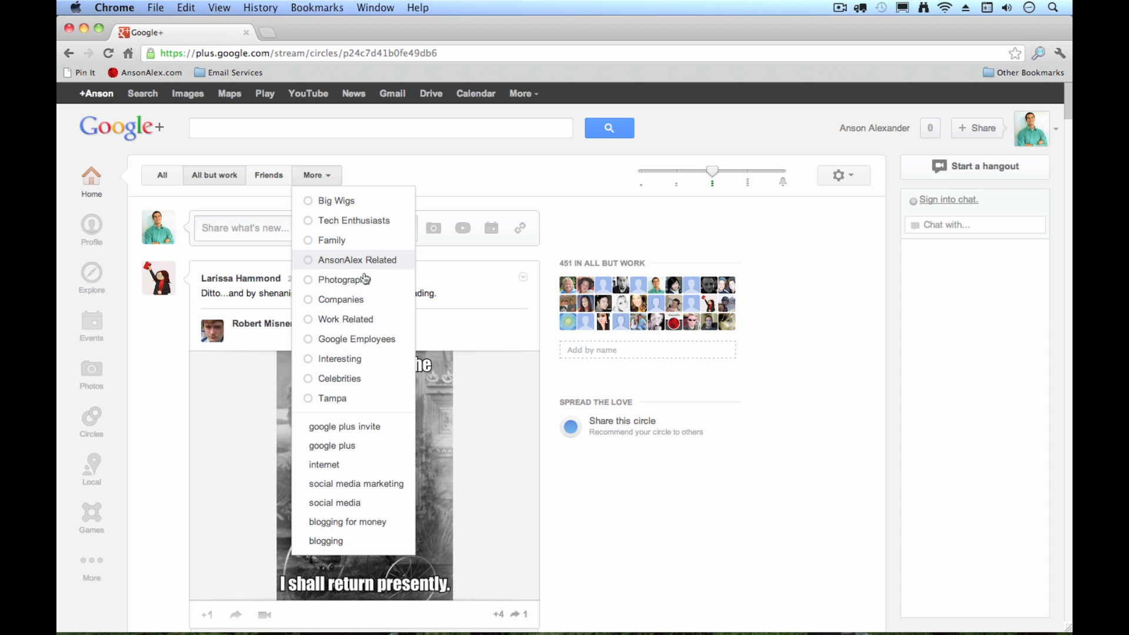
left_click(359, 340)
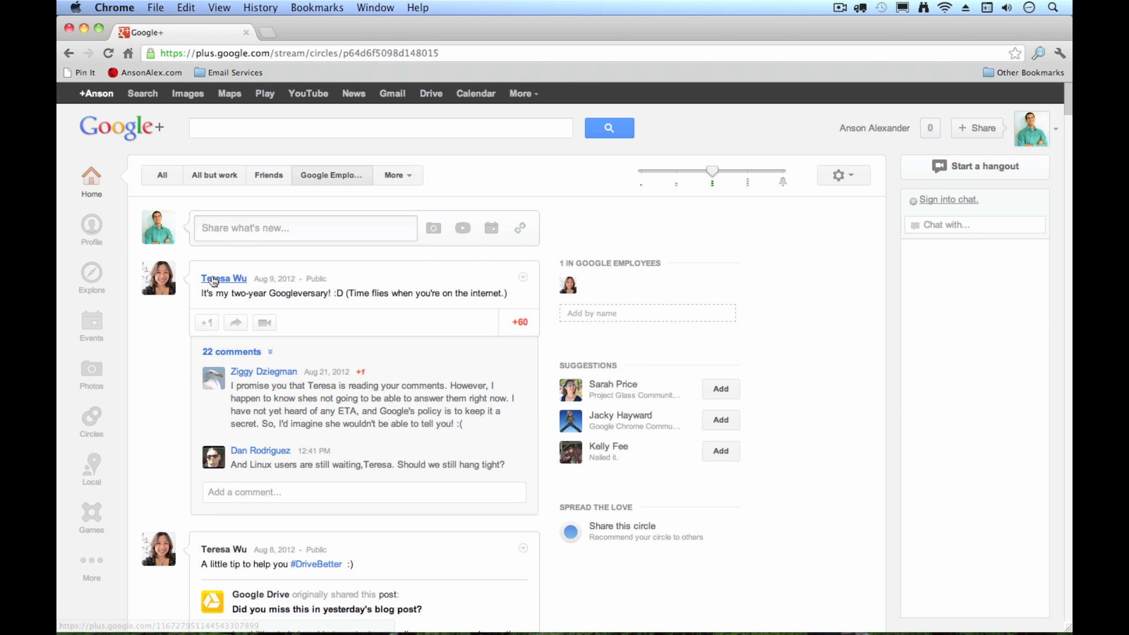
scroll(182, 308, "down", 5)
scroll(183, 311, "down", 15)
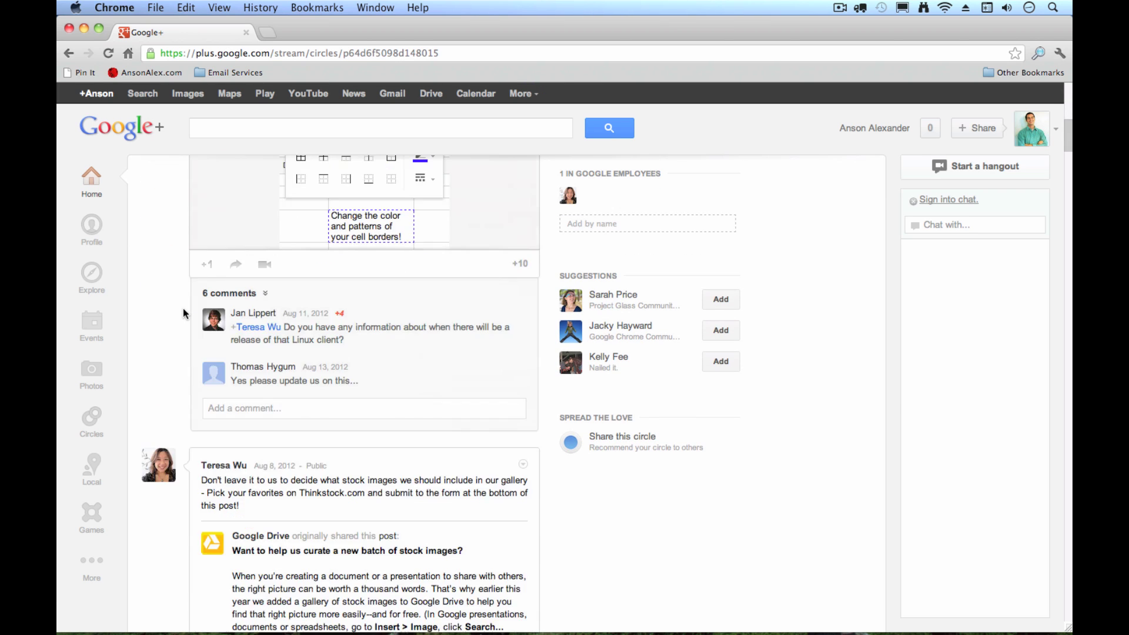
scroll(182, 308, "down", 12)
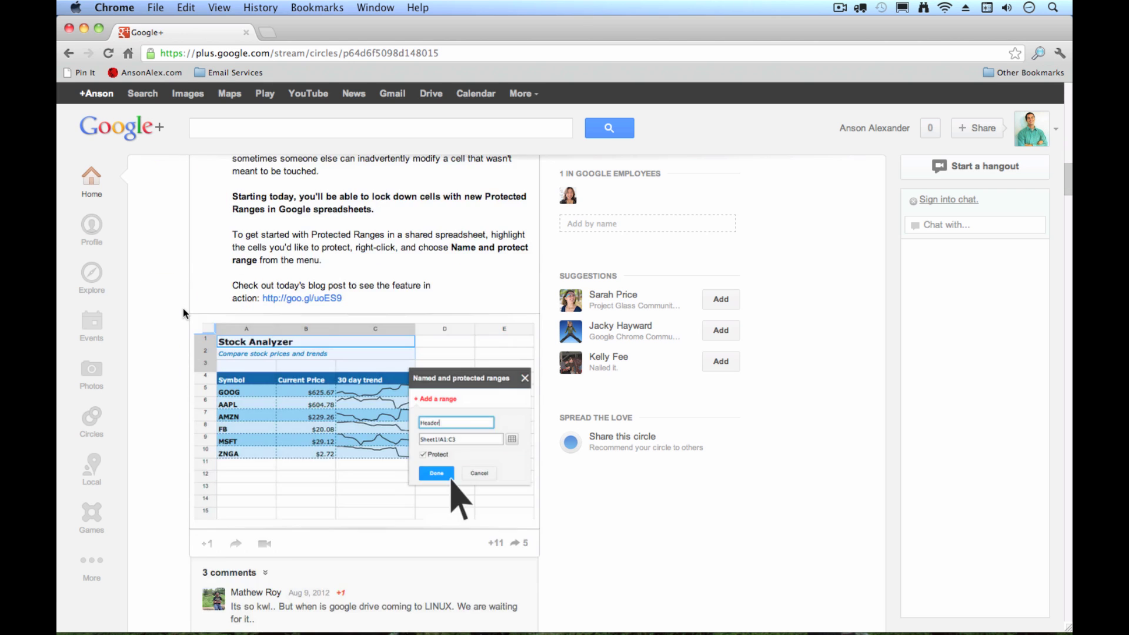
scroll(183, 308, "up", 6)
scroll(182, 309, "up", 20)
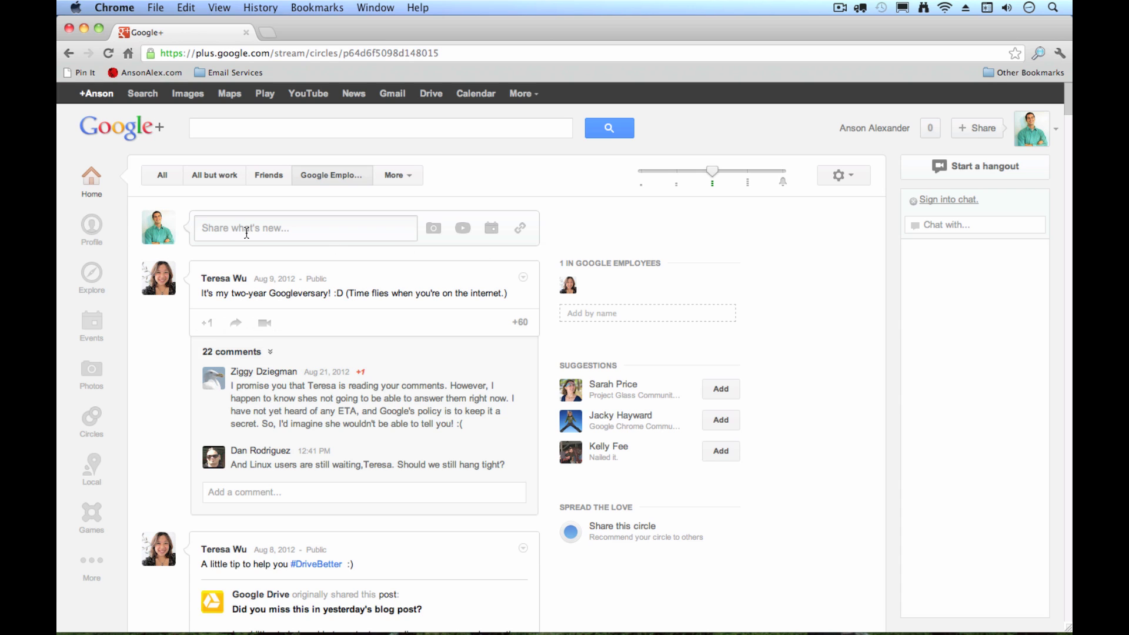
Step: Write a new status update reading 'Hey everyone how are you doing?' for Google Employees
left_click(297, 228)
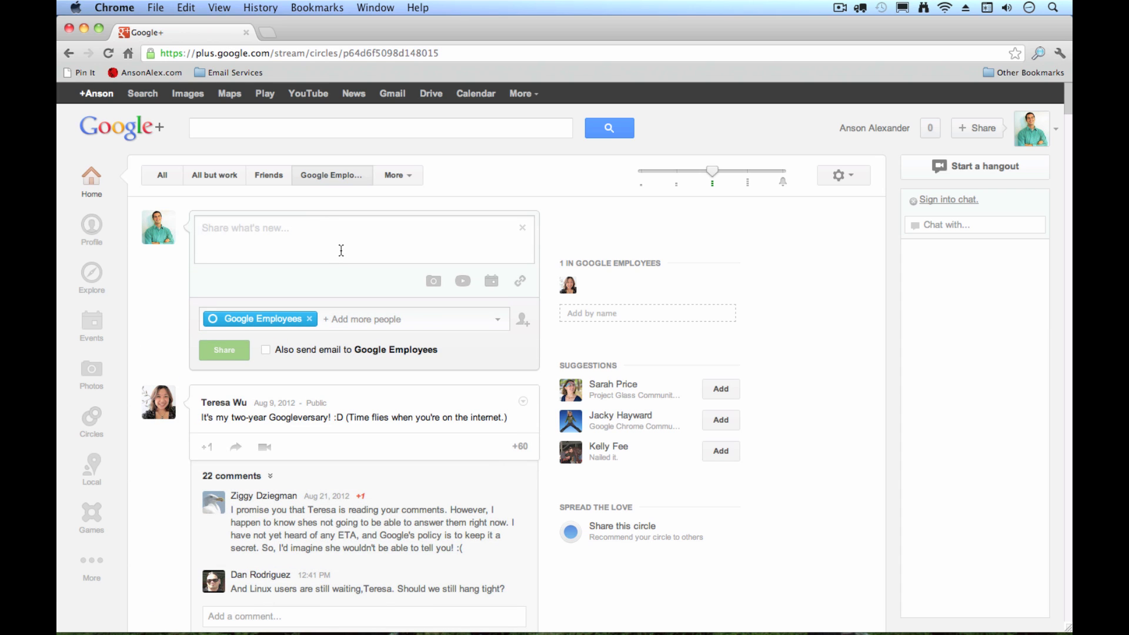
type("Hey everyone how")
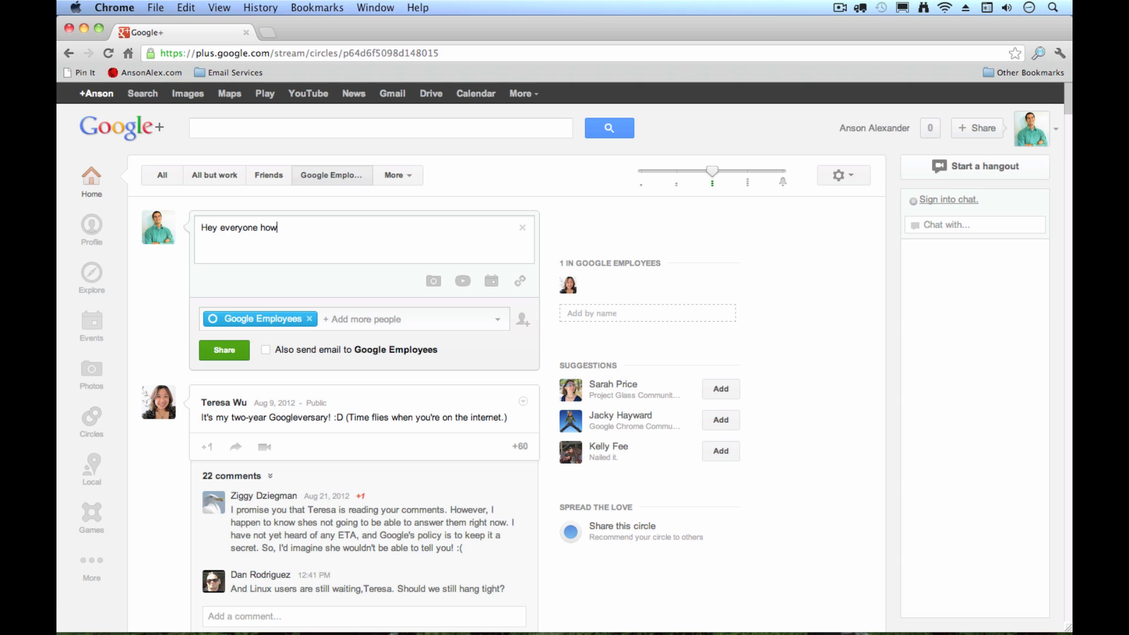
type(" are you doing?")
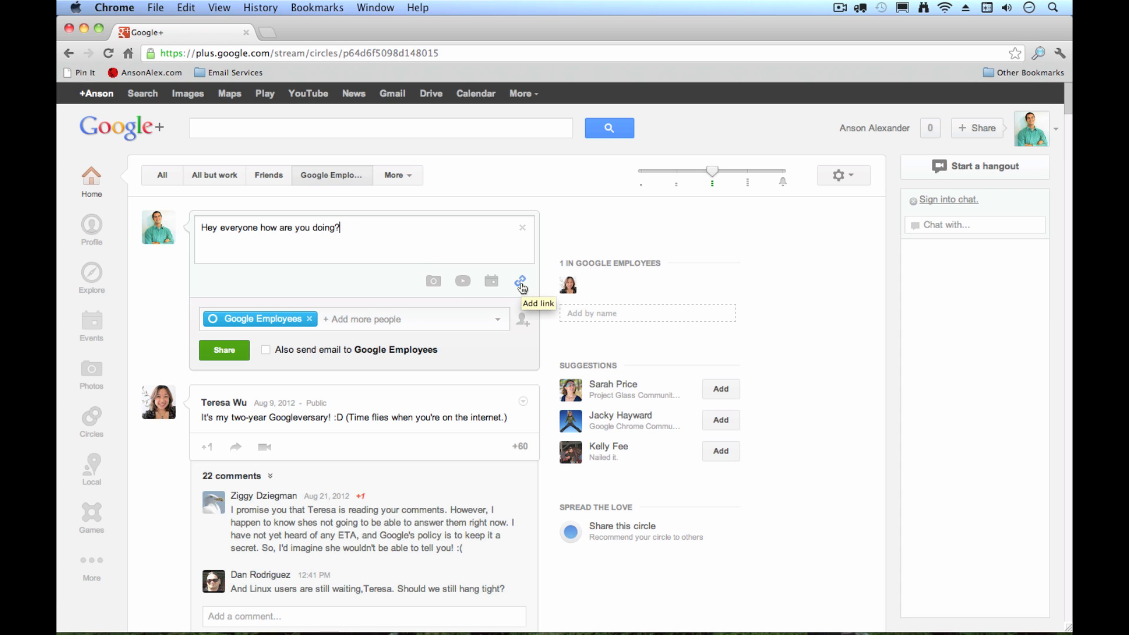
left_click(521, 284, "super")
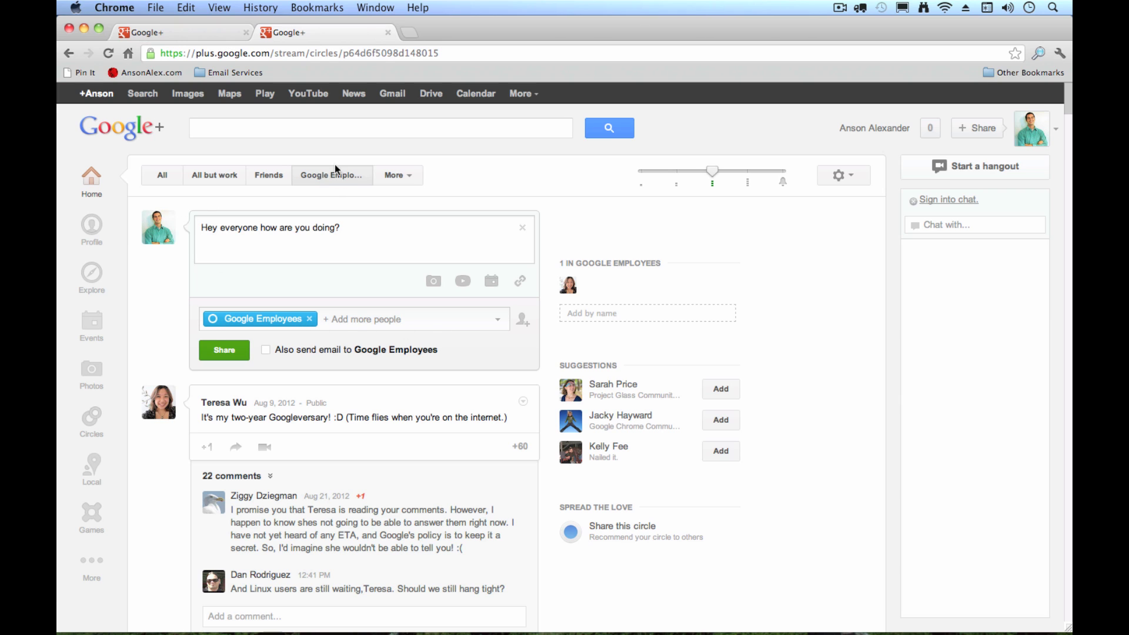
Step: Add the Tech Enthusiasts and Big Wigs circles to the draft post's audience
left_click(411, 178)
left_click(434, 171)
mouse_move(281, 310)
left_click(398, 323)
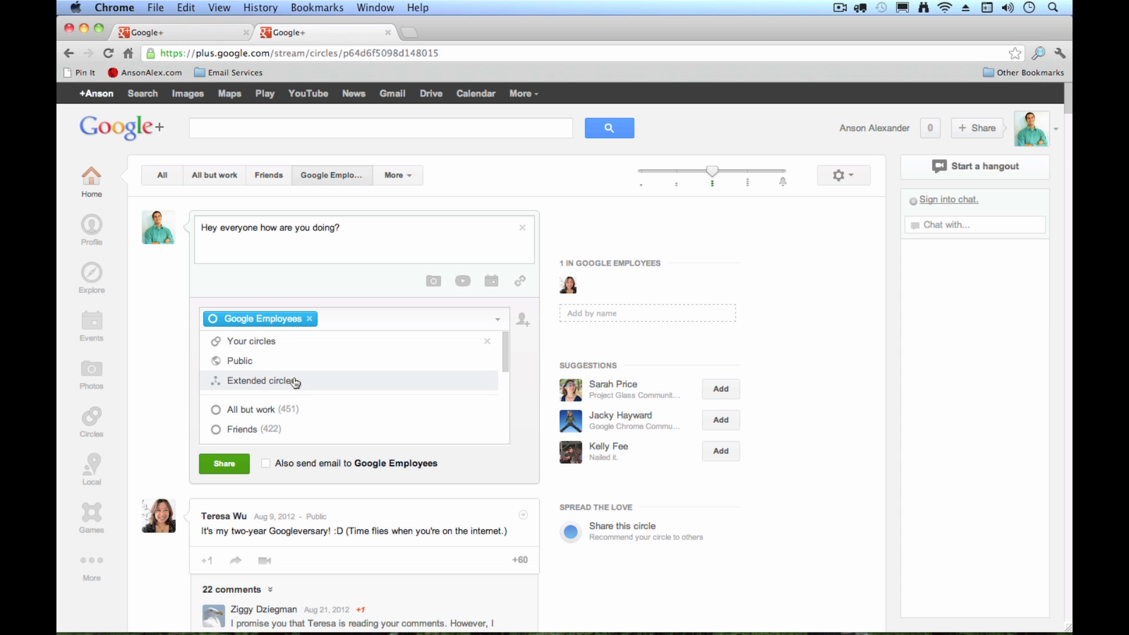
scroll(295, 382, "down", 2)
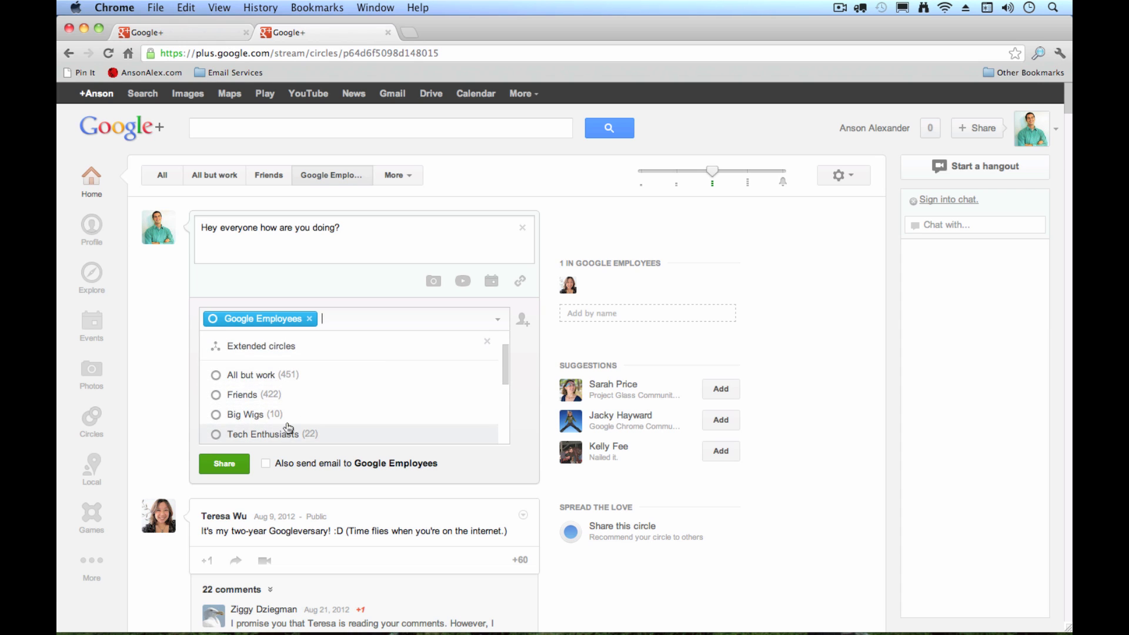
scroll(288, 428, "down", 3)
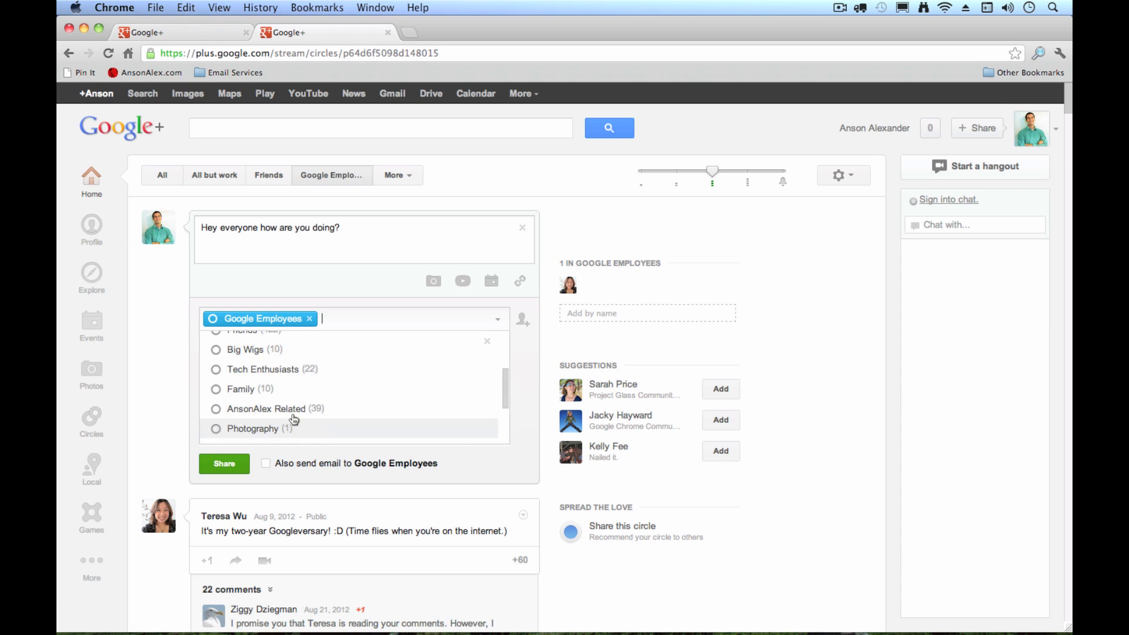
left_click(290, 377)
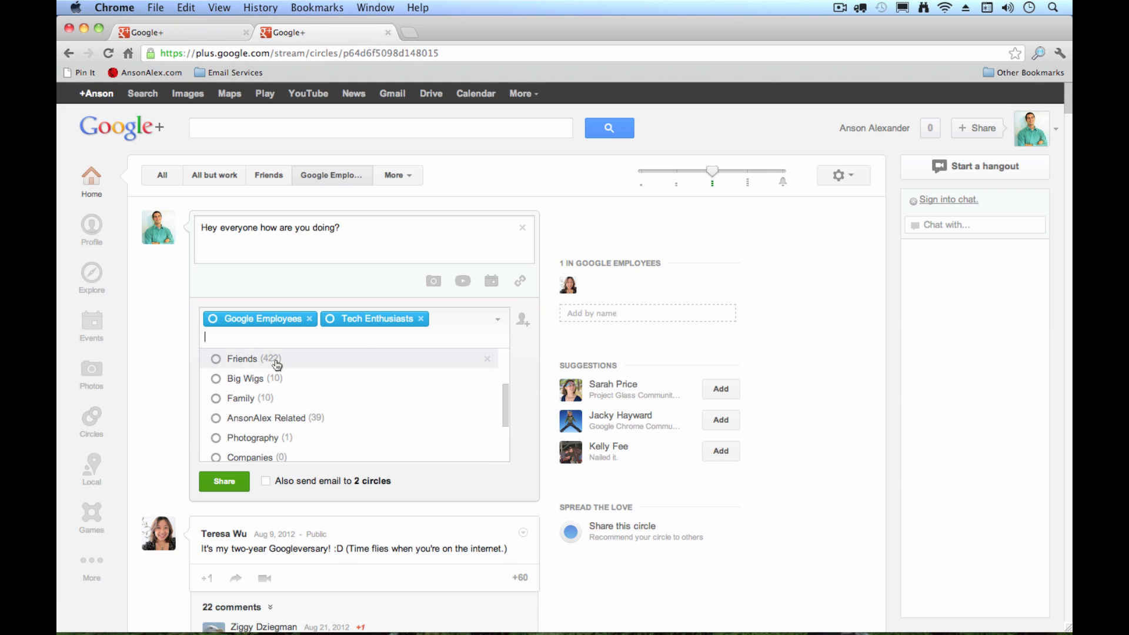
left_click(275, 379)
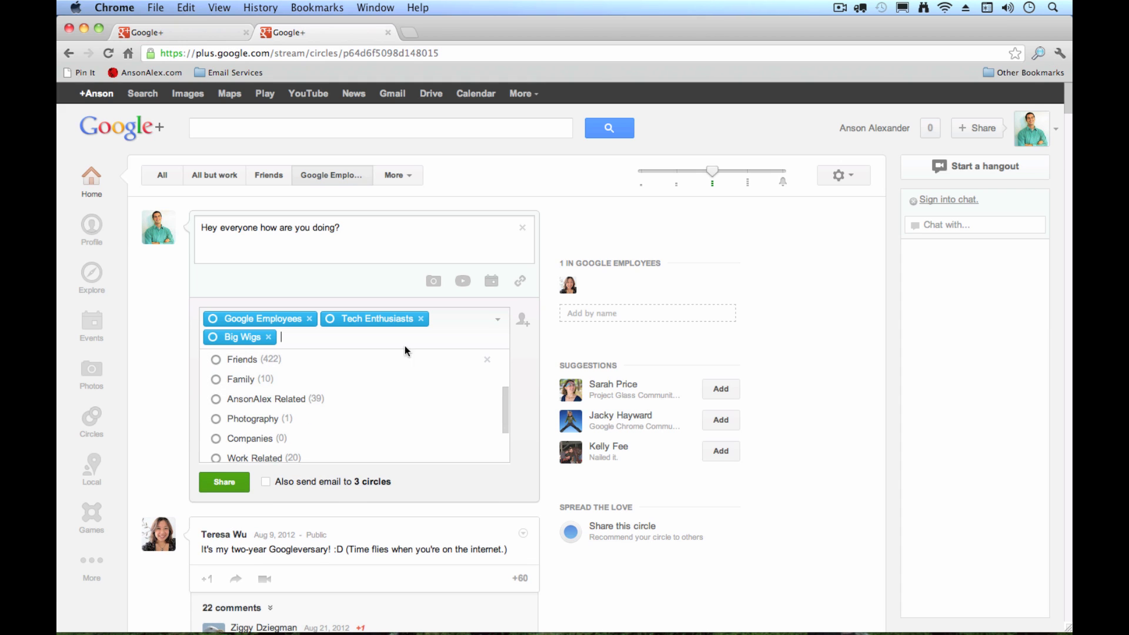
left_click(151, 301)
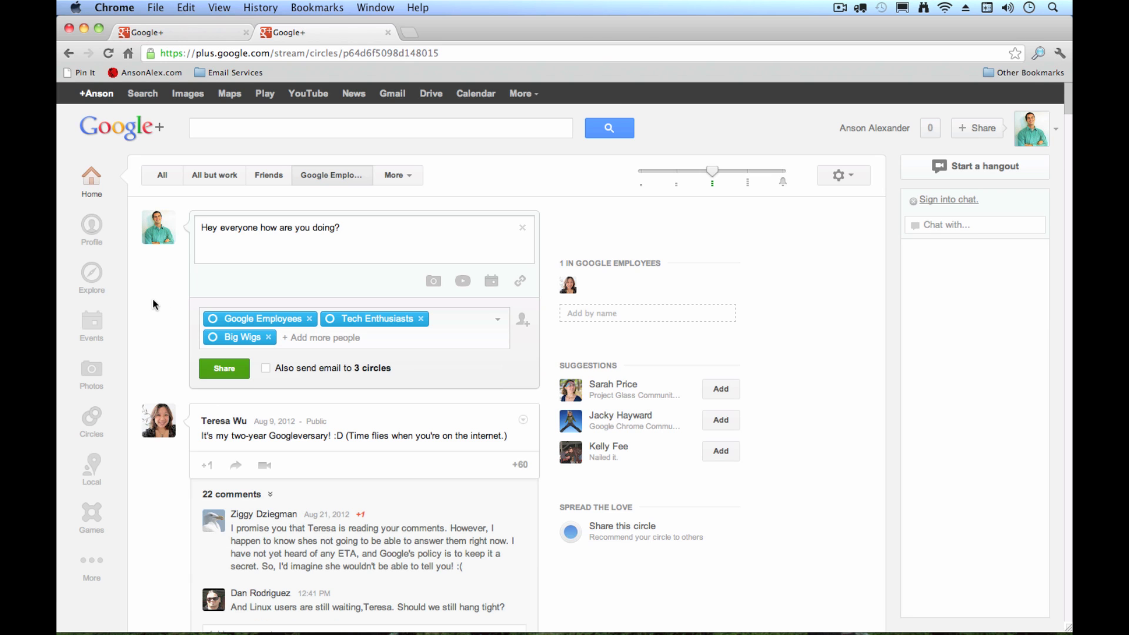
Step: Add one individual person as a recipient of the post
left_click(523, 321)
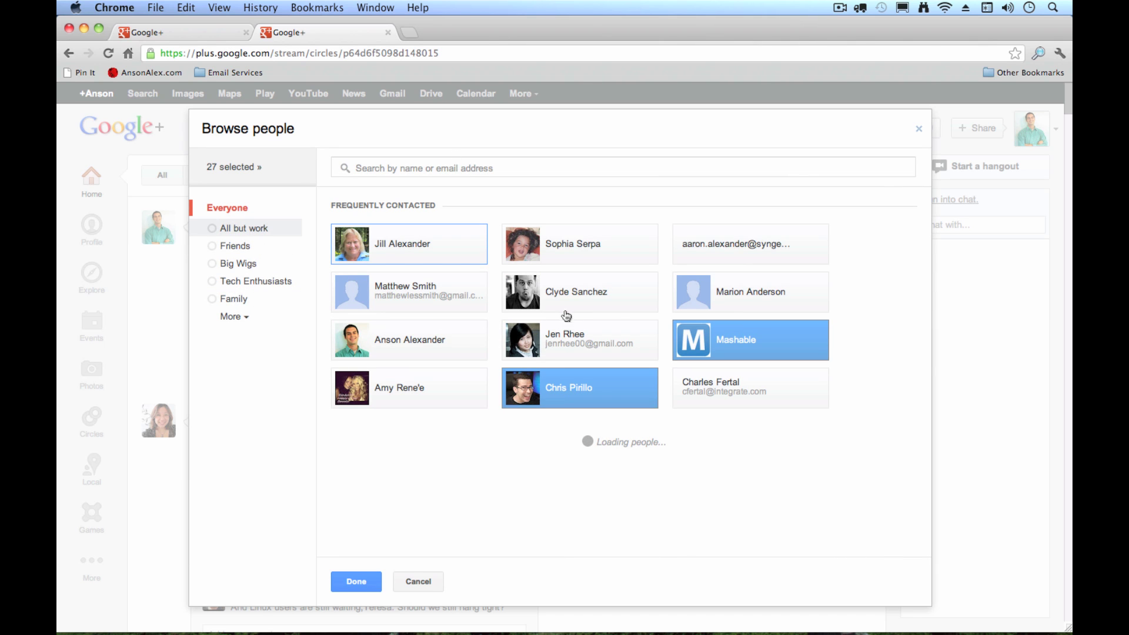
left_click(382, 349)
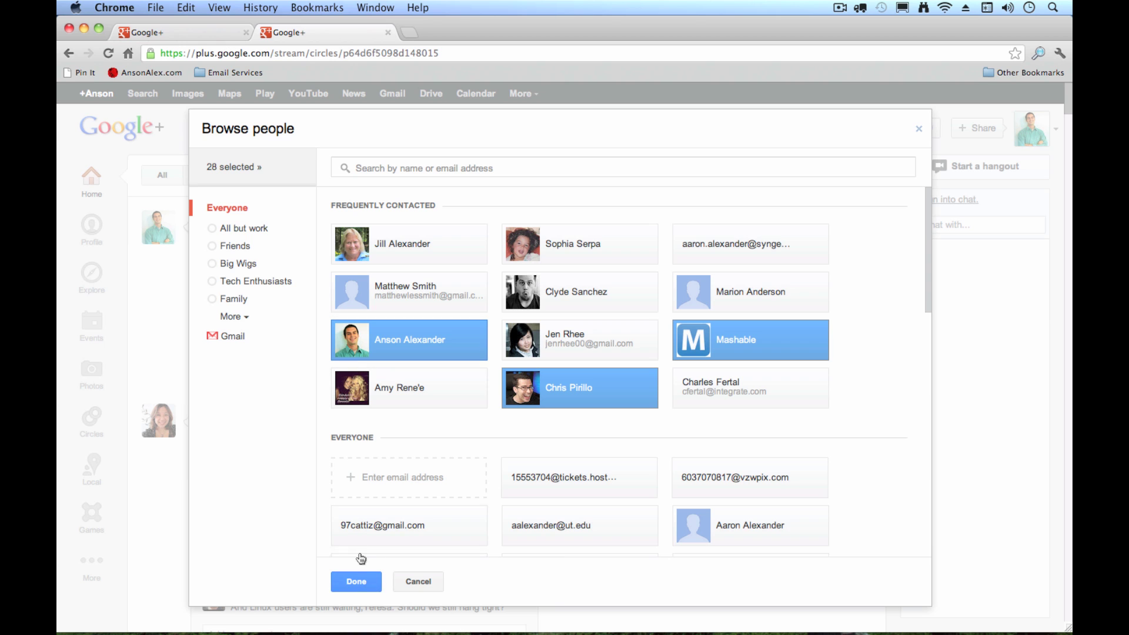
left_click(358, 573)
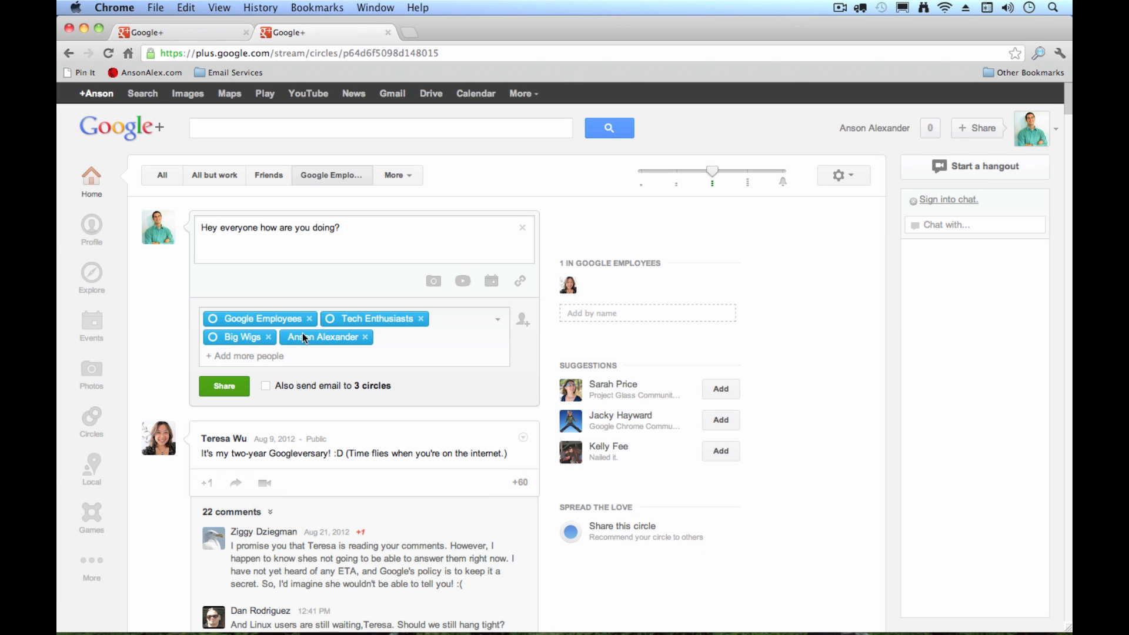
mouse_move(337, 336)
Step: Remove the Big Wigs, Google Employees and Tech Enthusiasts circles, then share the post
left_click(268, 337)
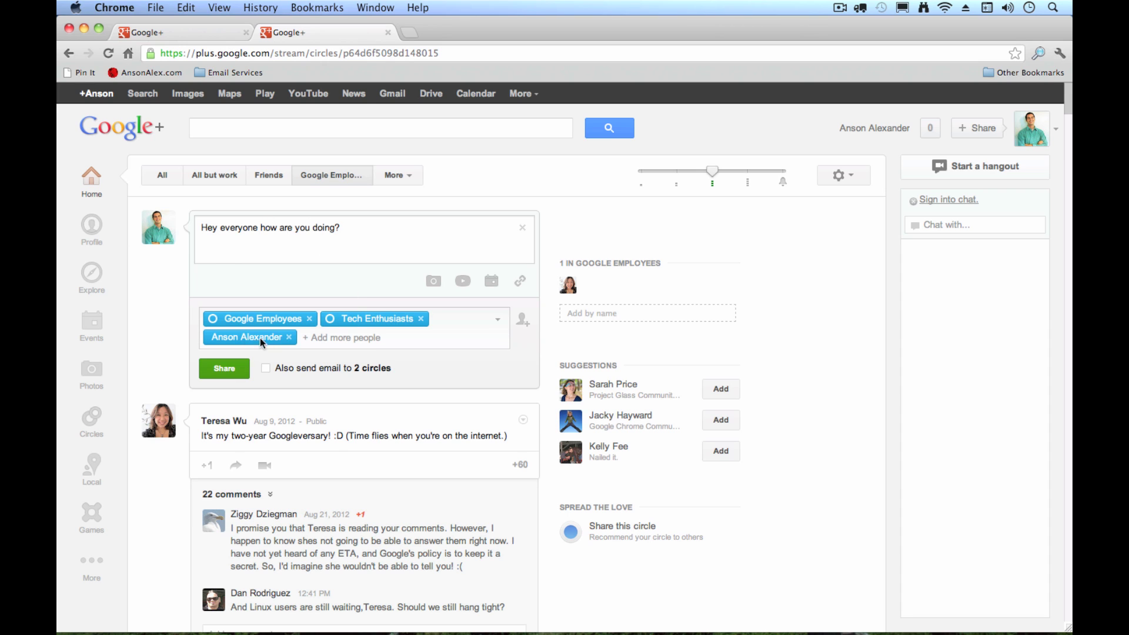
left_click(310, 319)
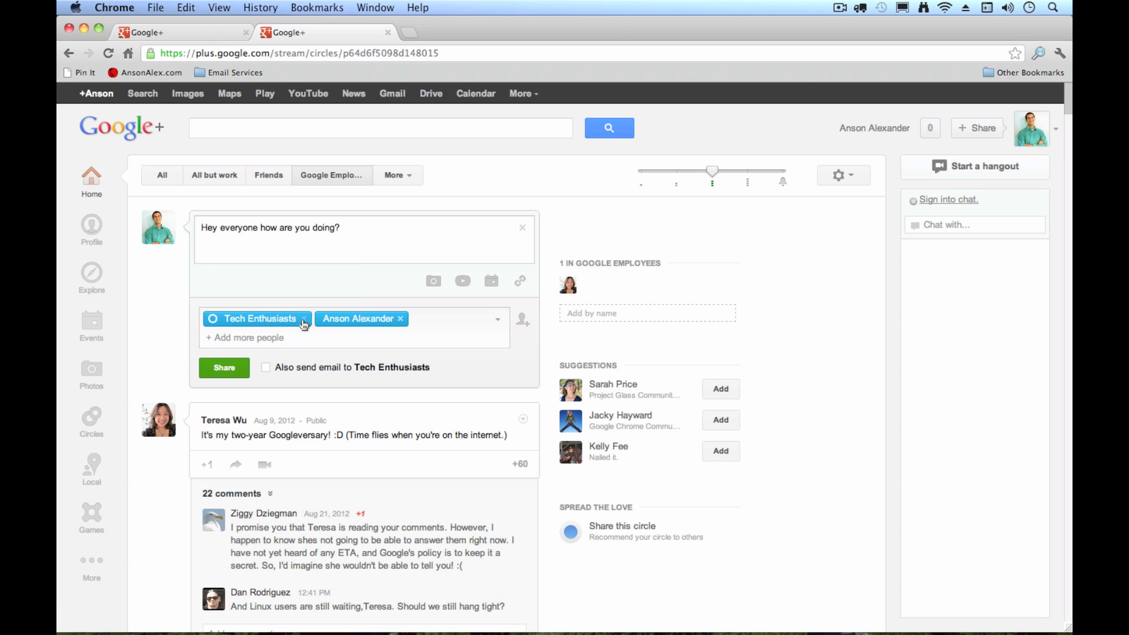
left_click(305, 319)
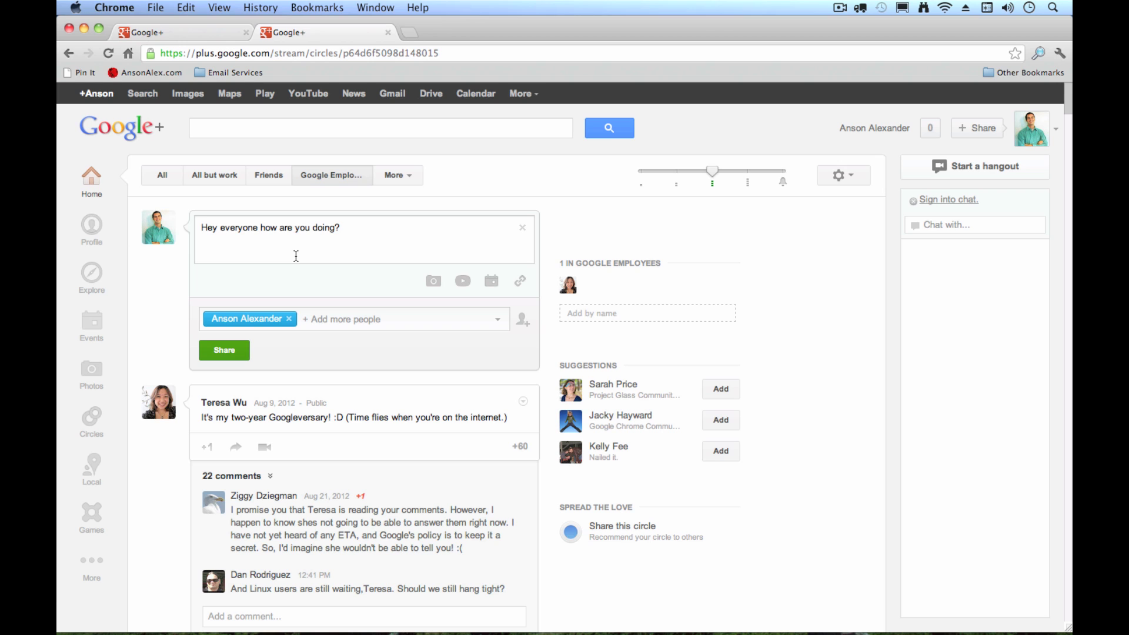
left_click(233, 351)
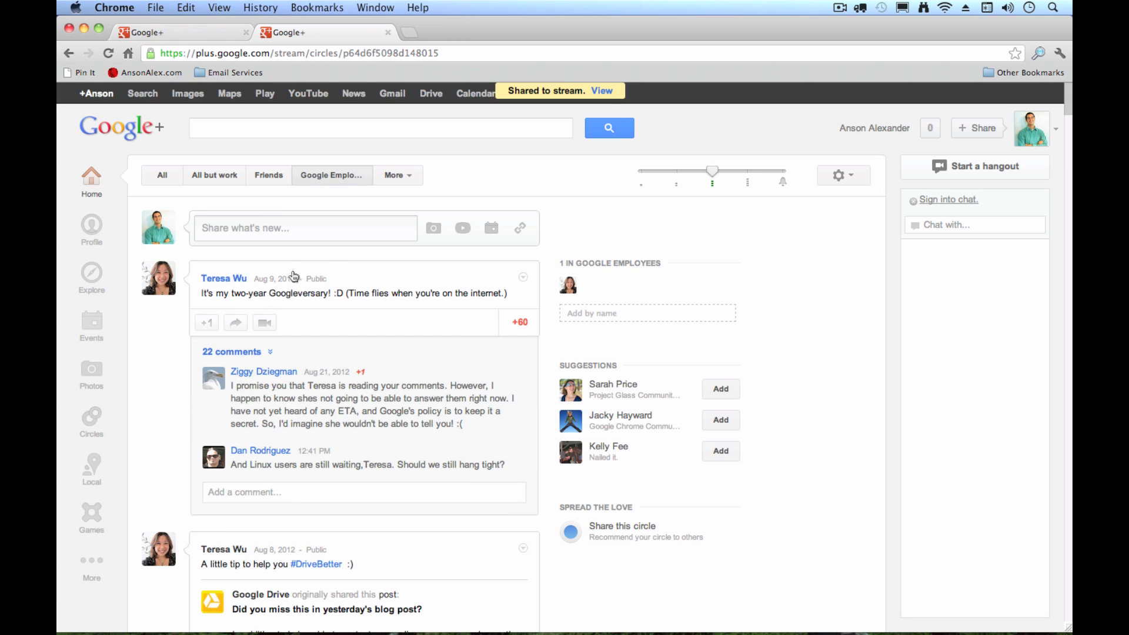
Step: Switch to the All stream and glance at the recent notifications list
left_click(163, 177)
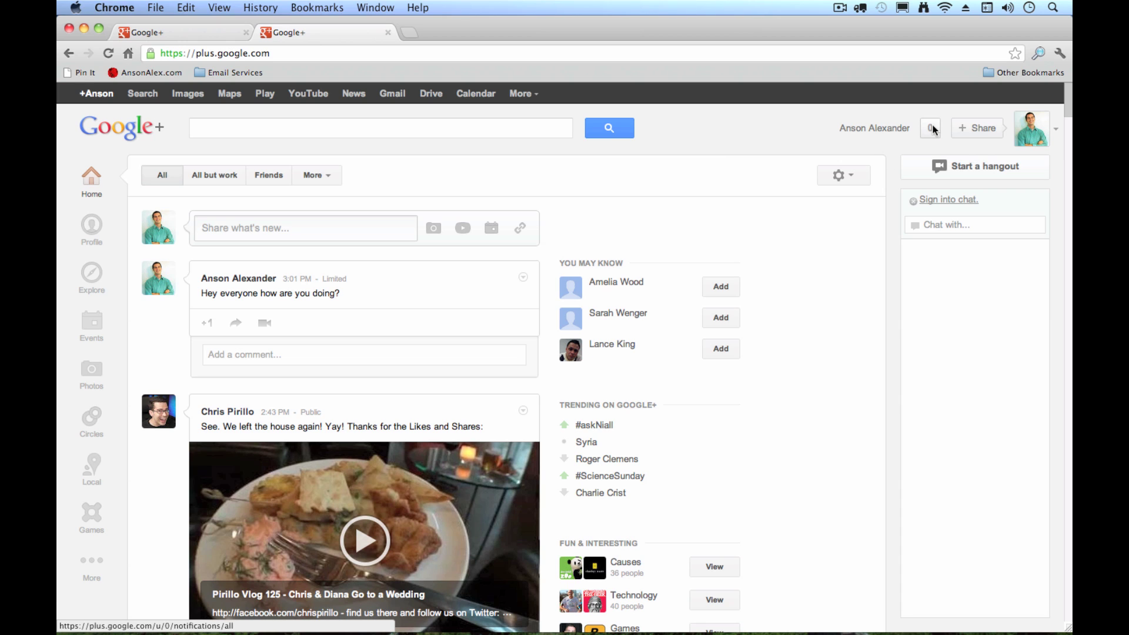
left_click(933, 130)
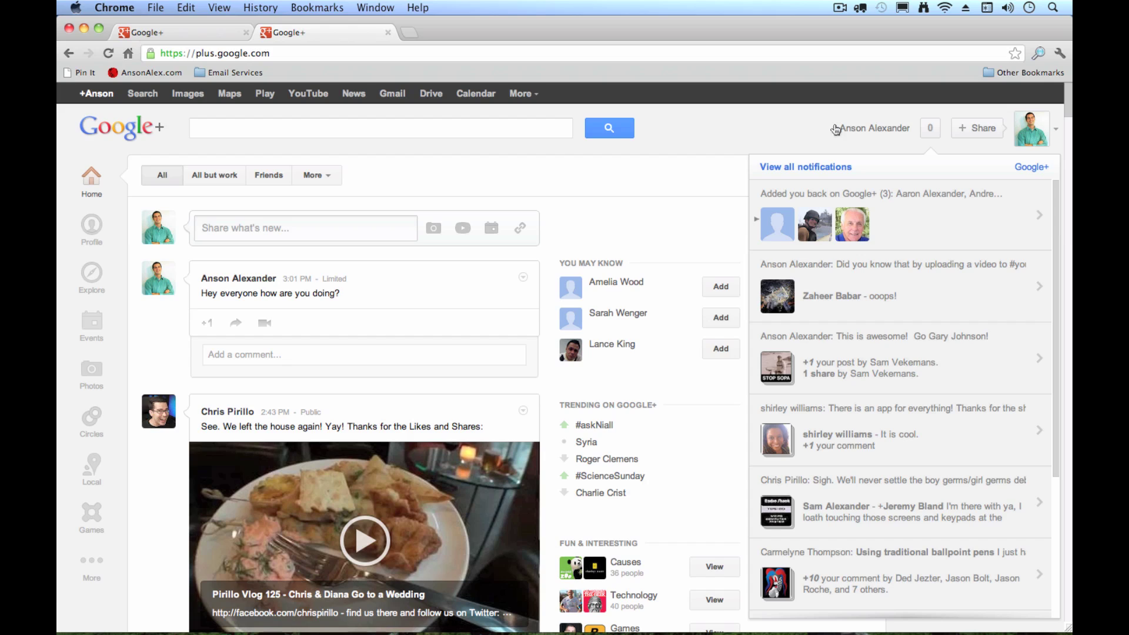
left_click(856, 128)
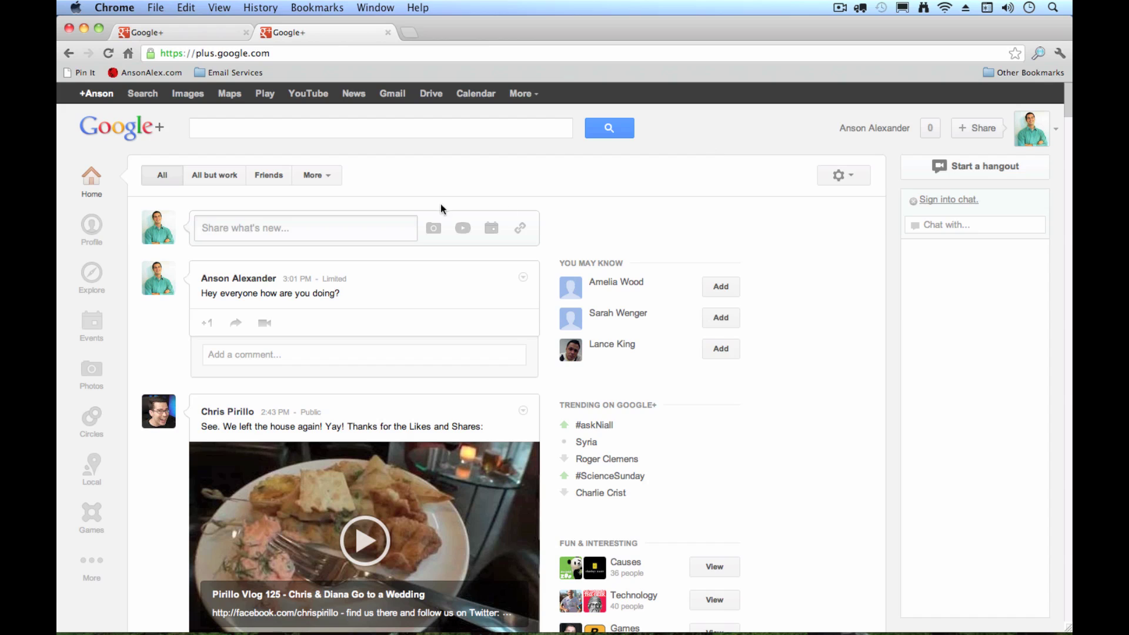
Step: Compose a post mentioning a contact with a plus-tag, followed by 'How are you?'
left_click(382, 232)
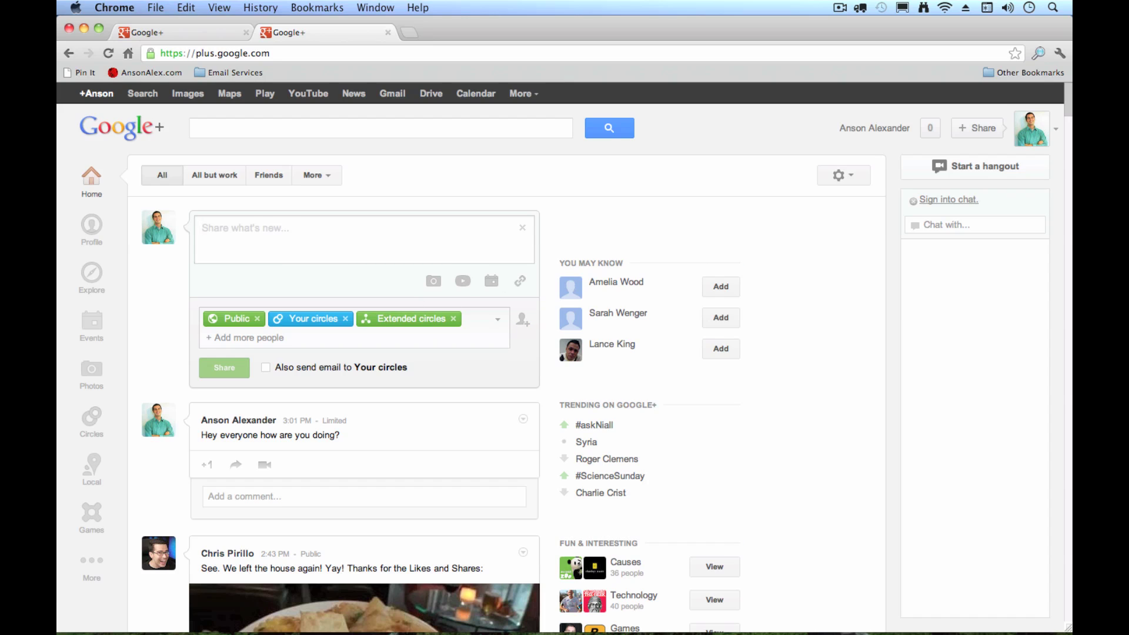
type("Hey @a")
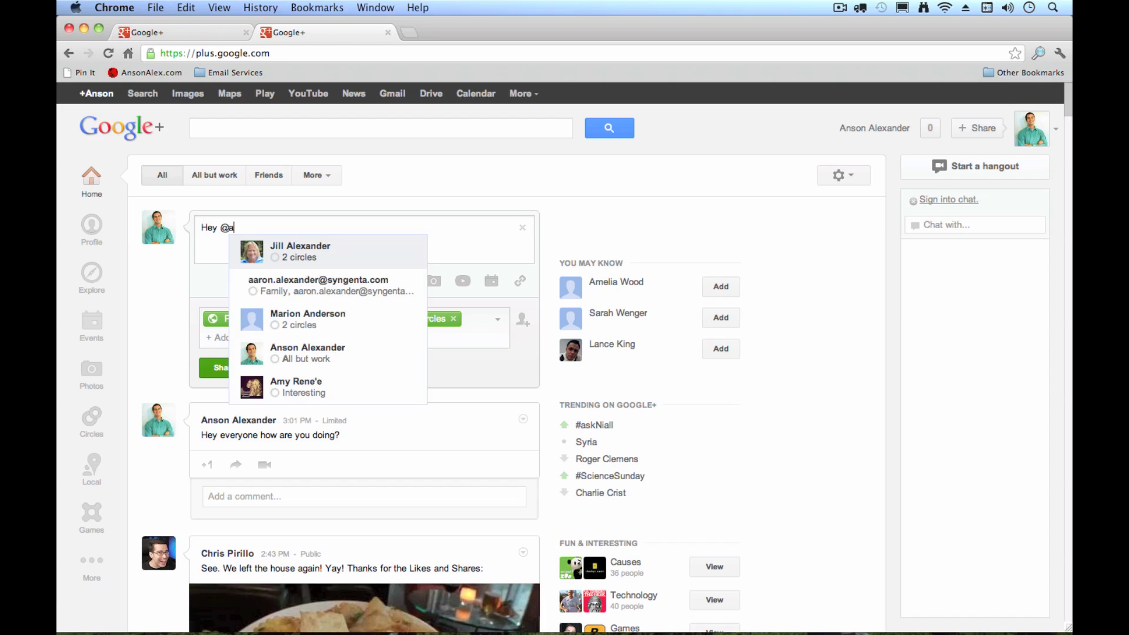
type("nson")
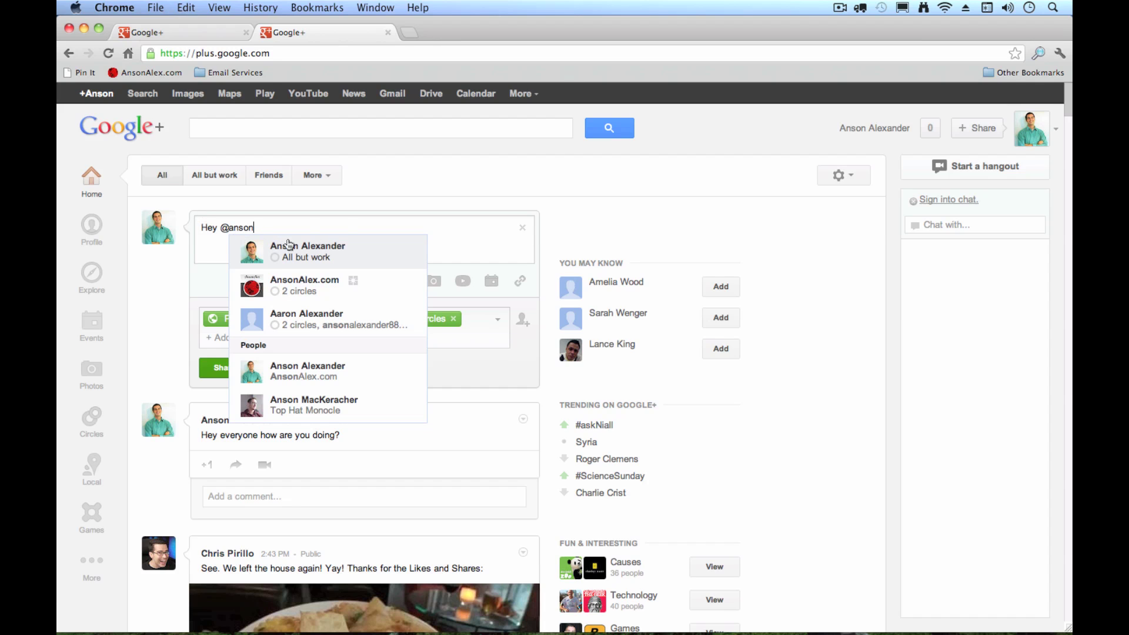
left_click(345, 373)
type(",")
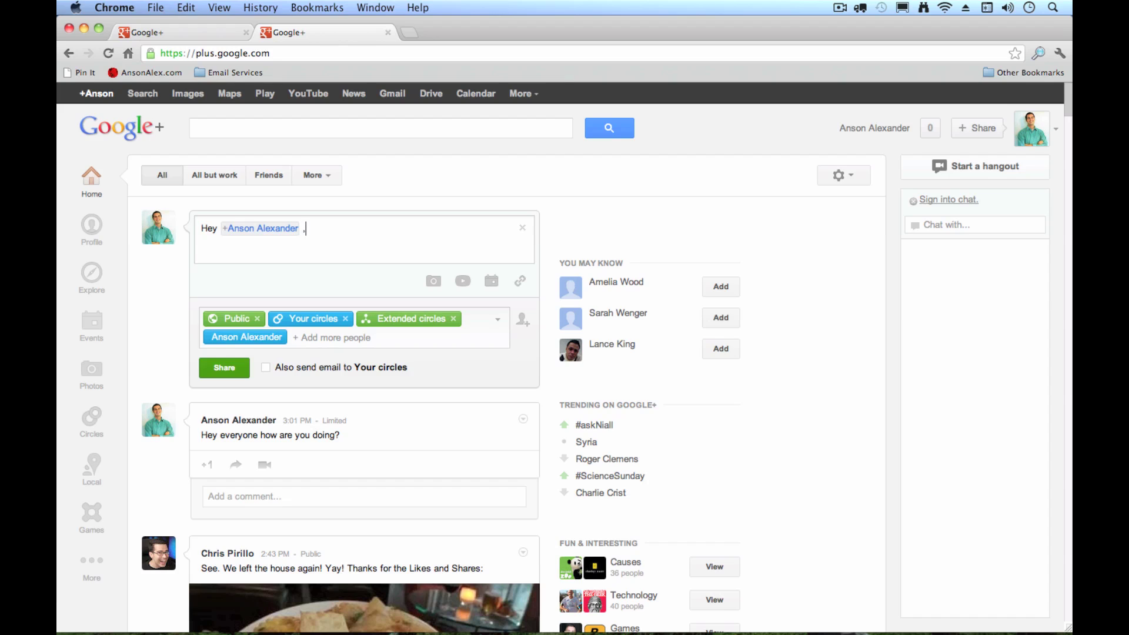
type(" How are you?")
Step: Remove Public, Your circles and Extended circles, leaving only the mentioned contact
left_click(258, 318)
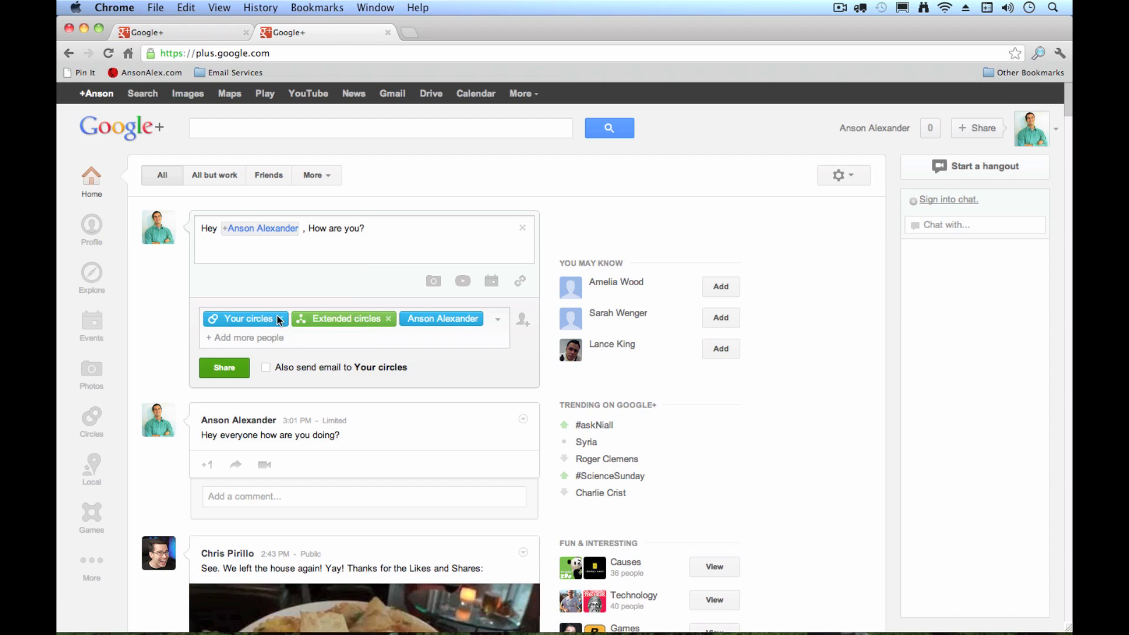
left_click(278, 318)
left_click(300, 319)
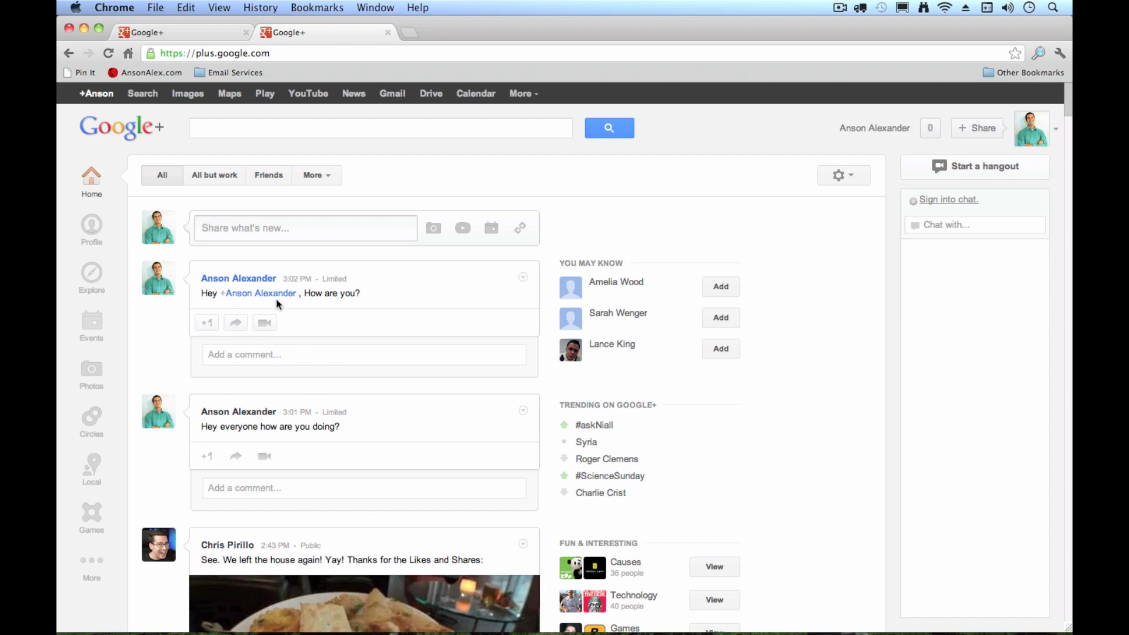
mouse_move(274, 301)
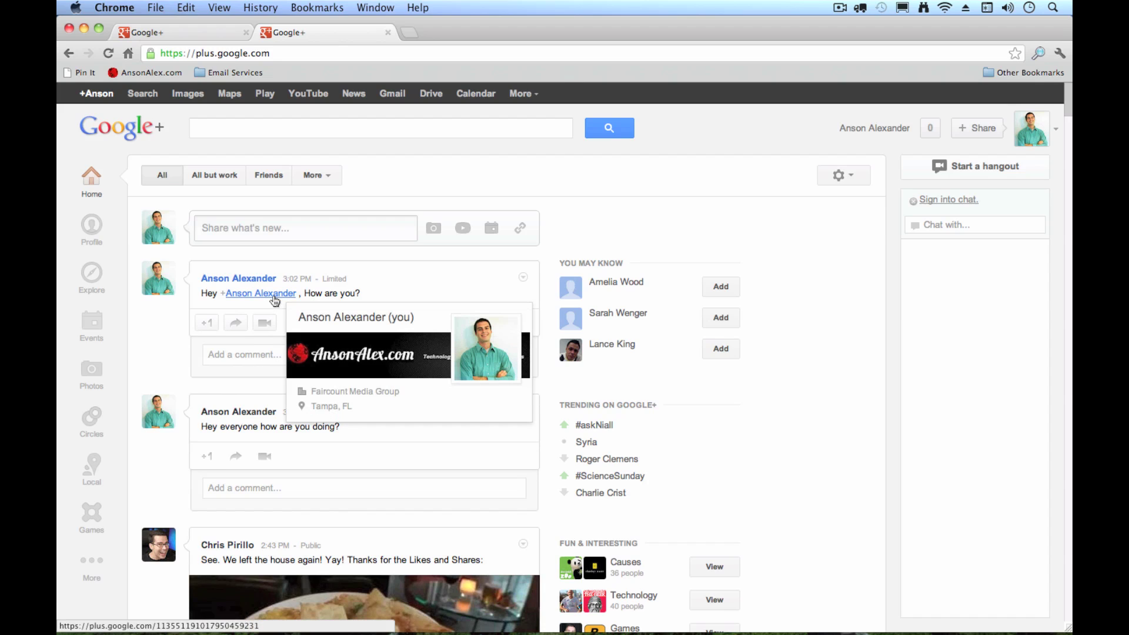
Step: Go to the Circles page with its 547 contacts
left_click(95, 422)
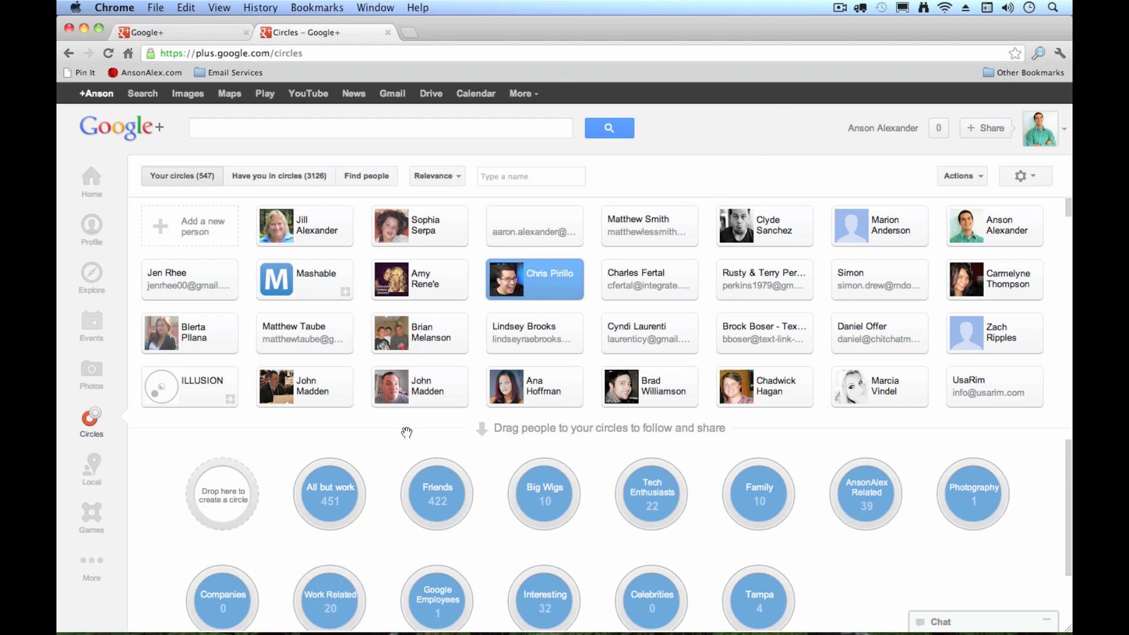
scroll(856, 548, "down", 2)
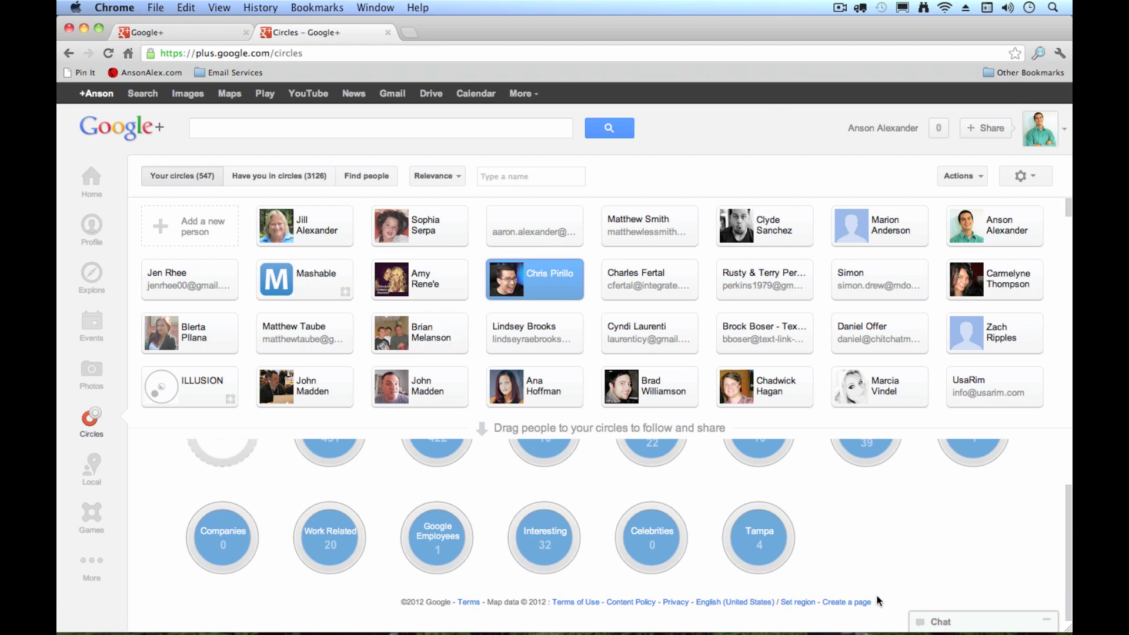
scroll(835, 567, "up", 2)
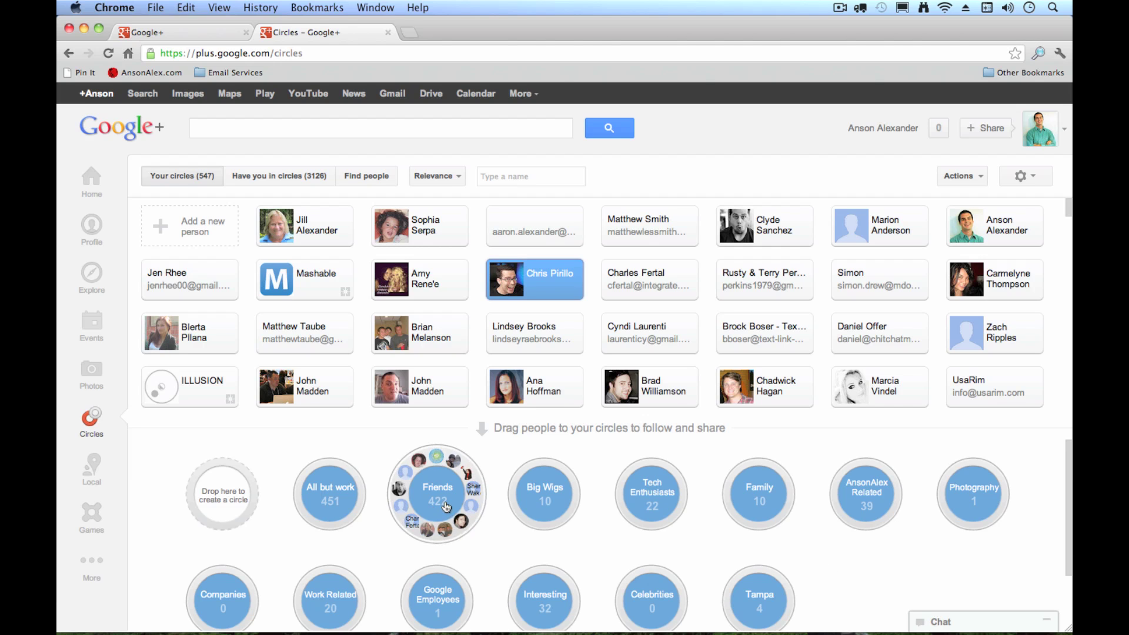
Step: Drag a contact card onto the Tech Enthusiasts circle to demonstrate adding someone
mouse_move(552, 522)
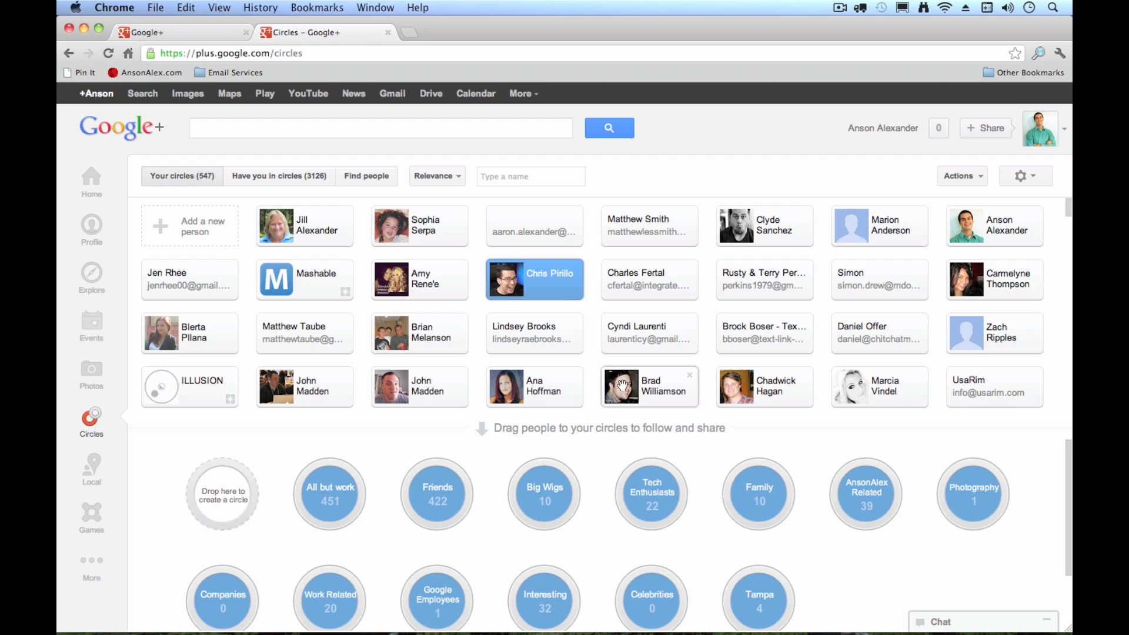
mouse_move(563, 296)
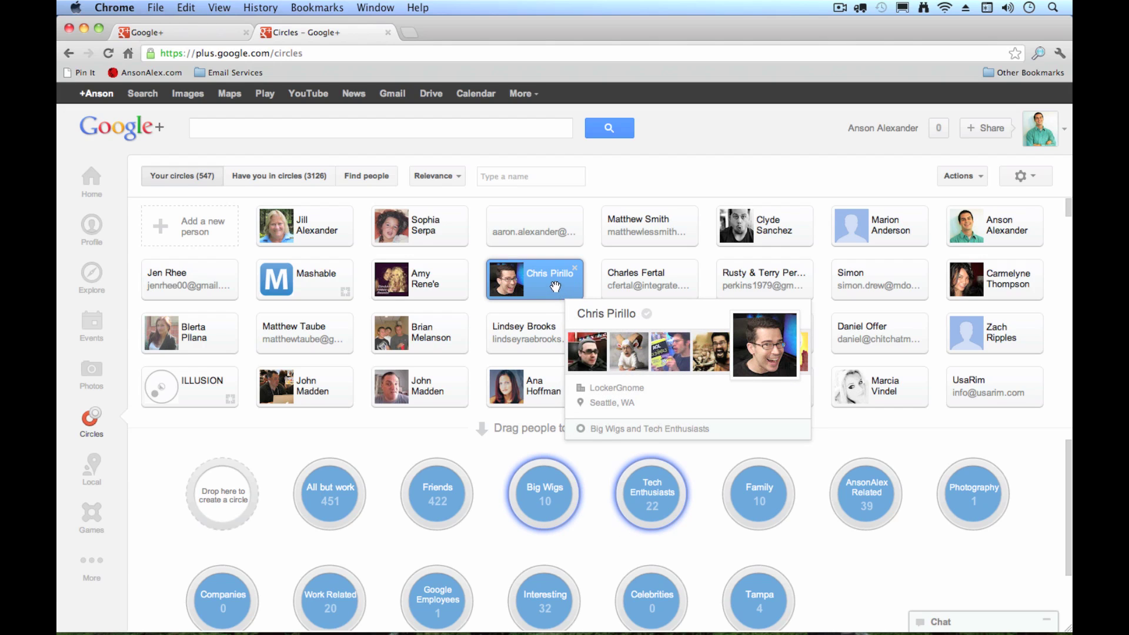
left_click_drag(539, 280, 665, 497)
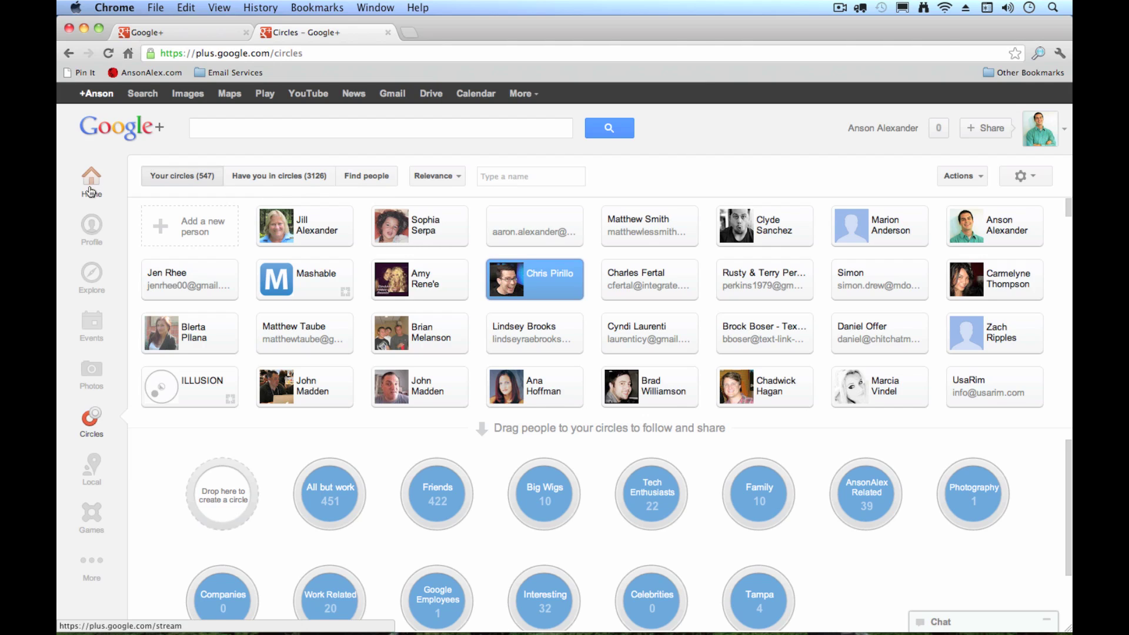
mouse_move(653, 498)
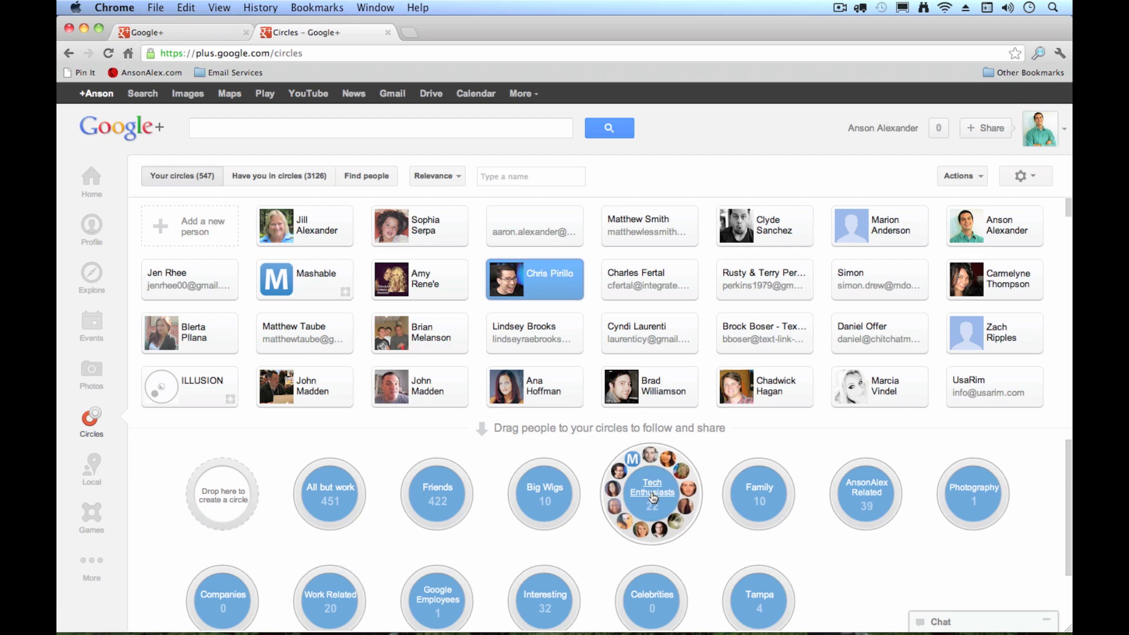
mouse_move(568, 285)
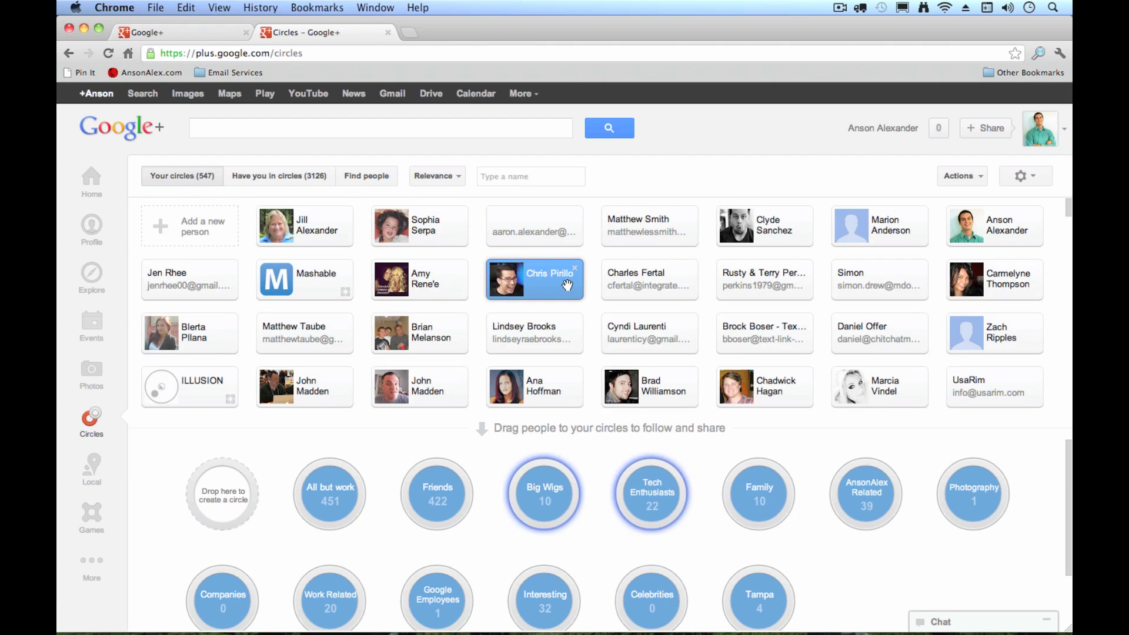
mouse_move(411, 496)
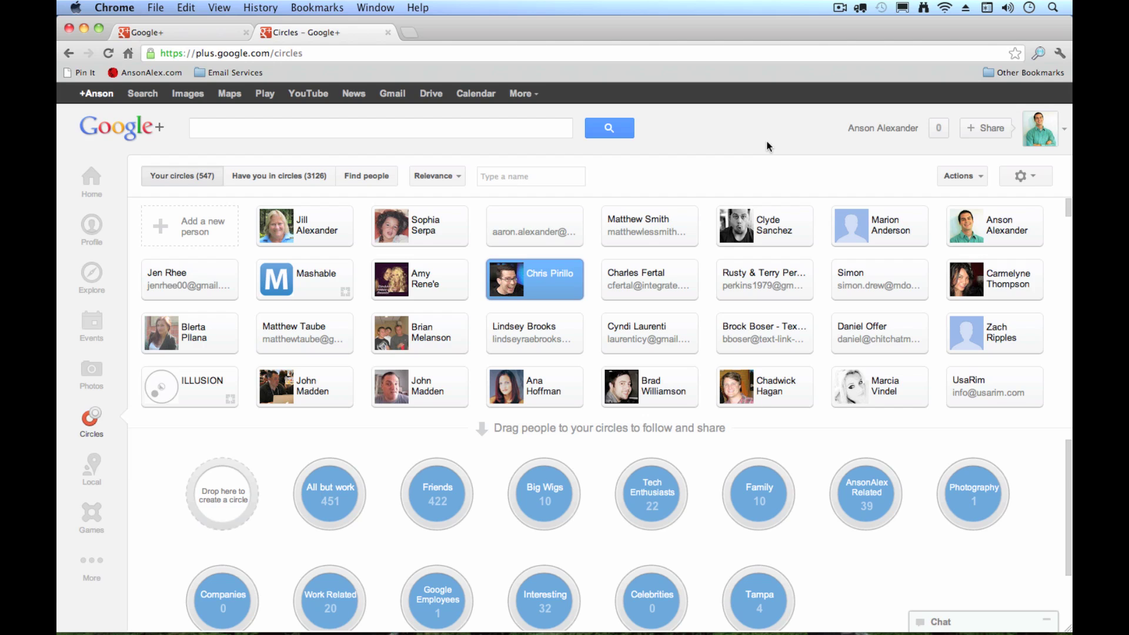
mouse_move(987, 509)
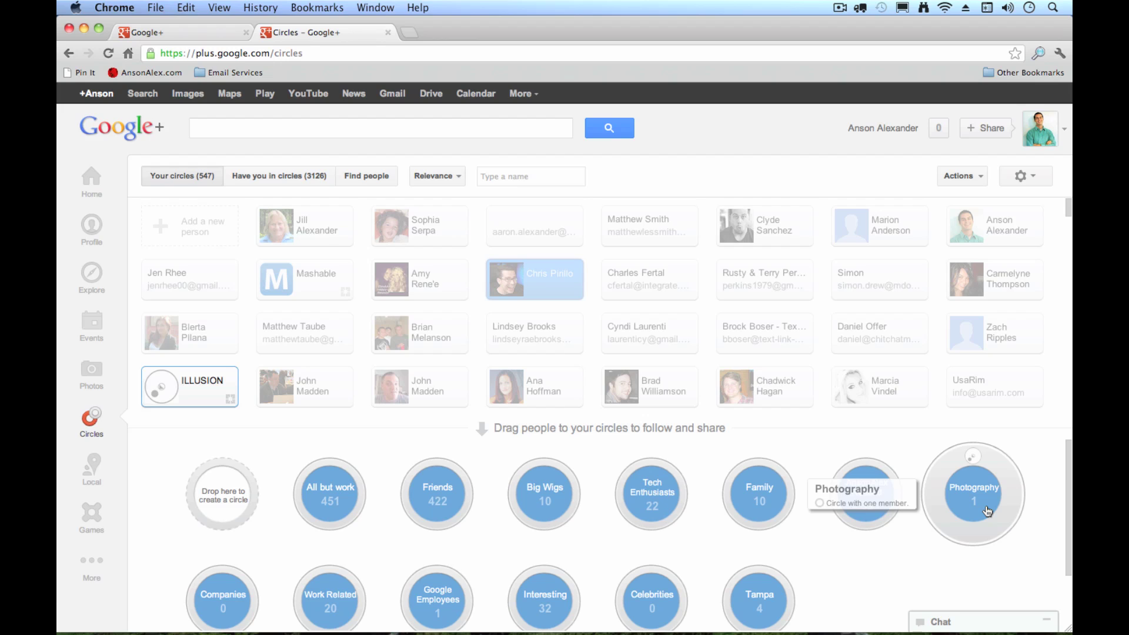
left_click_drag(988, 512, 987, 512)
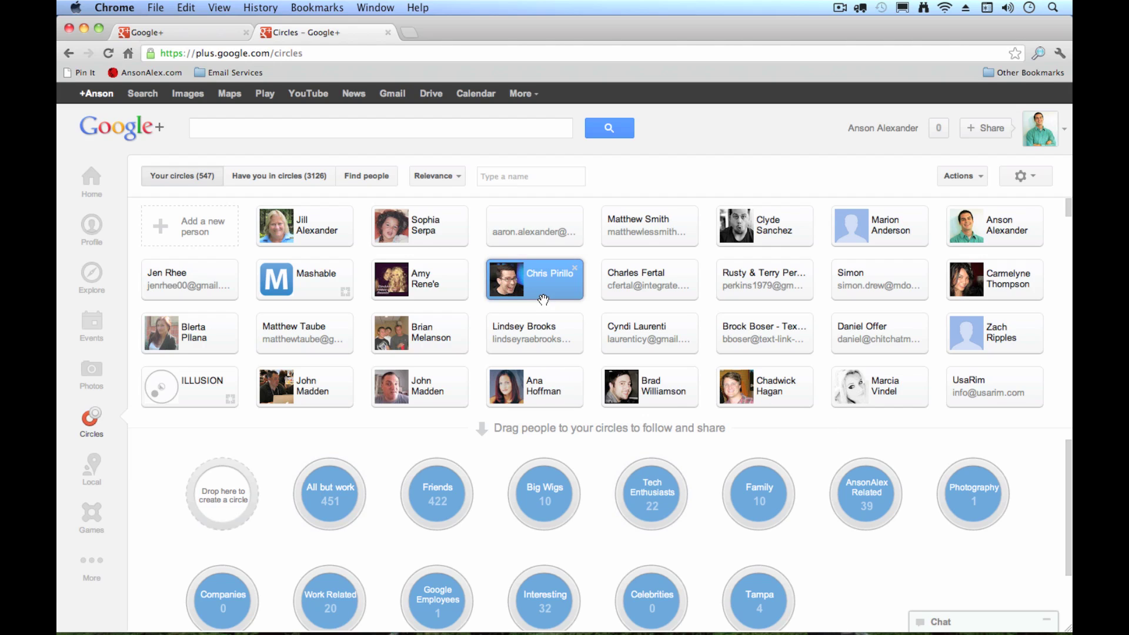
mouse_move(544, 300)
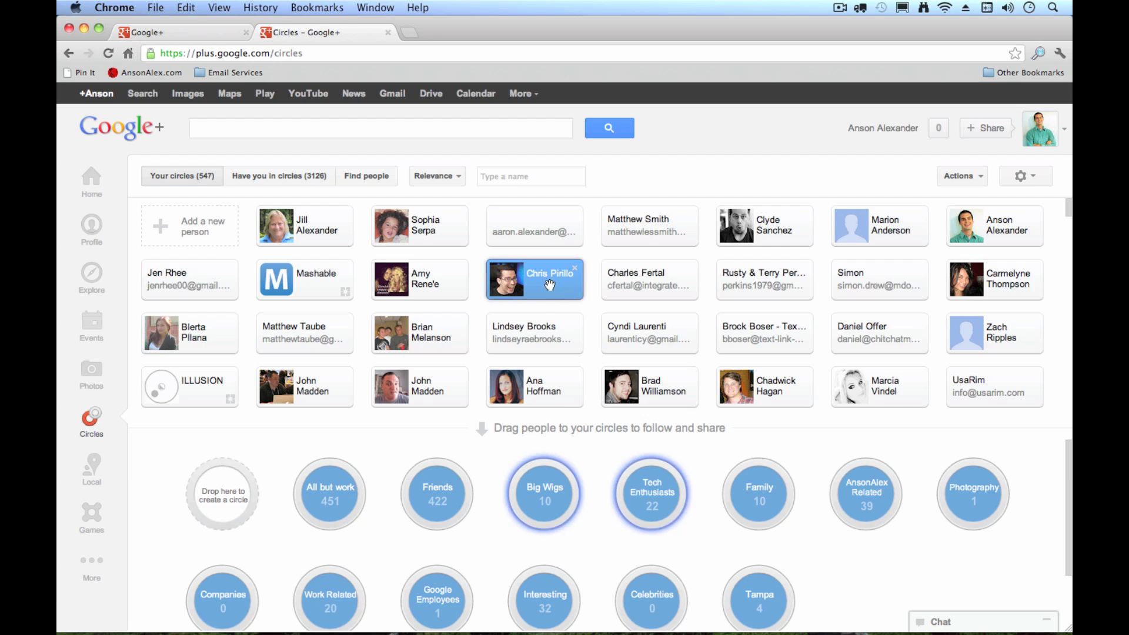
mouse_move(618, 504)
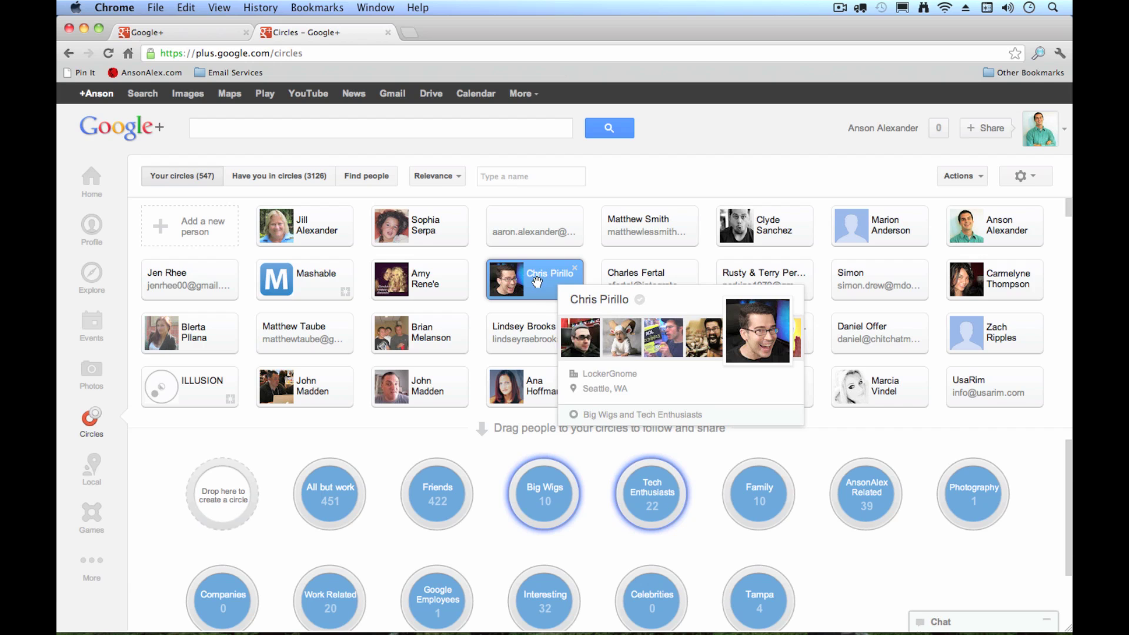
mouse_move(543, 488)
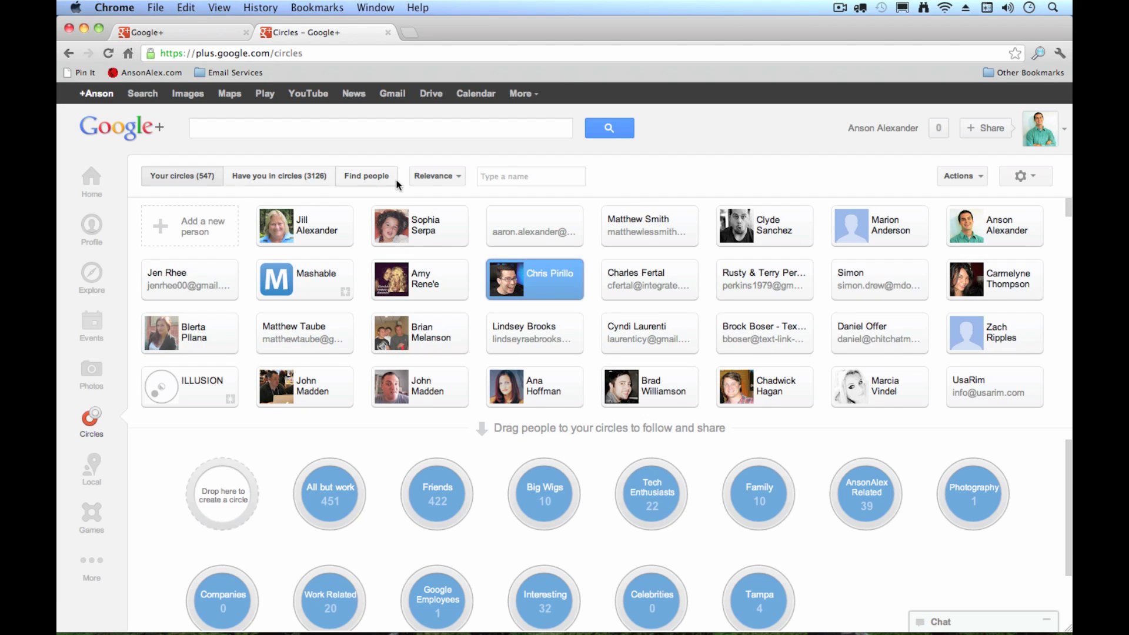
Step: Search for the well-known person by name and open their profile
left_click(254, 128)
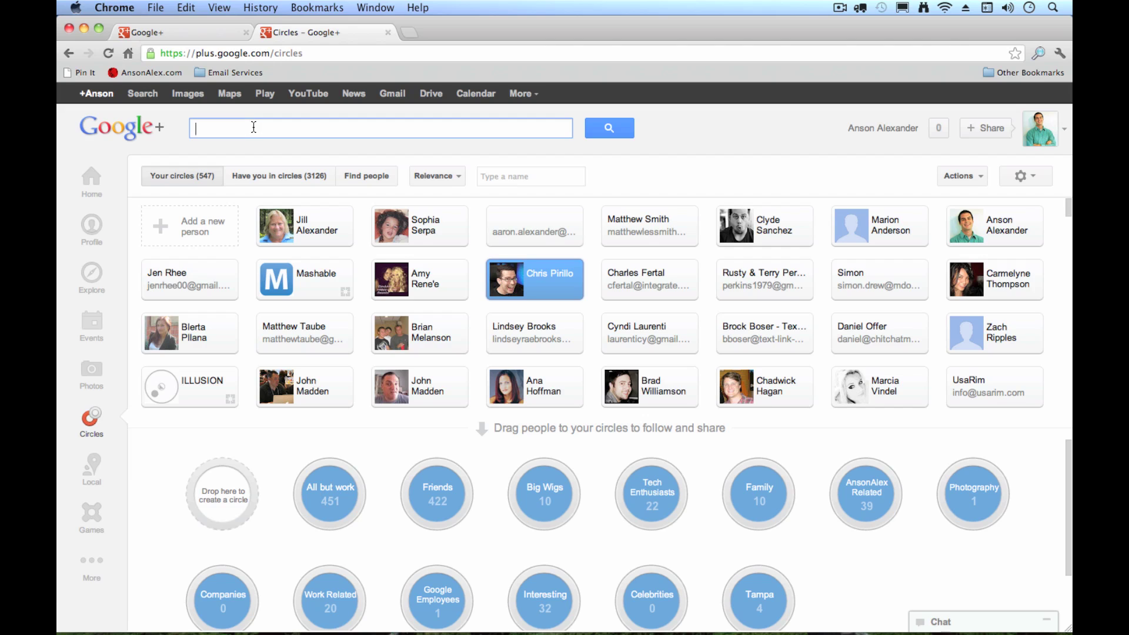
type("mark zucker")
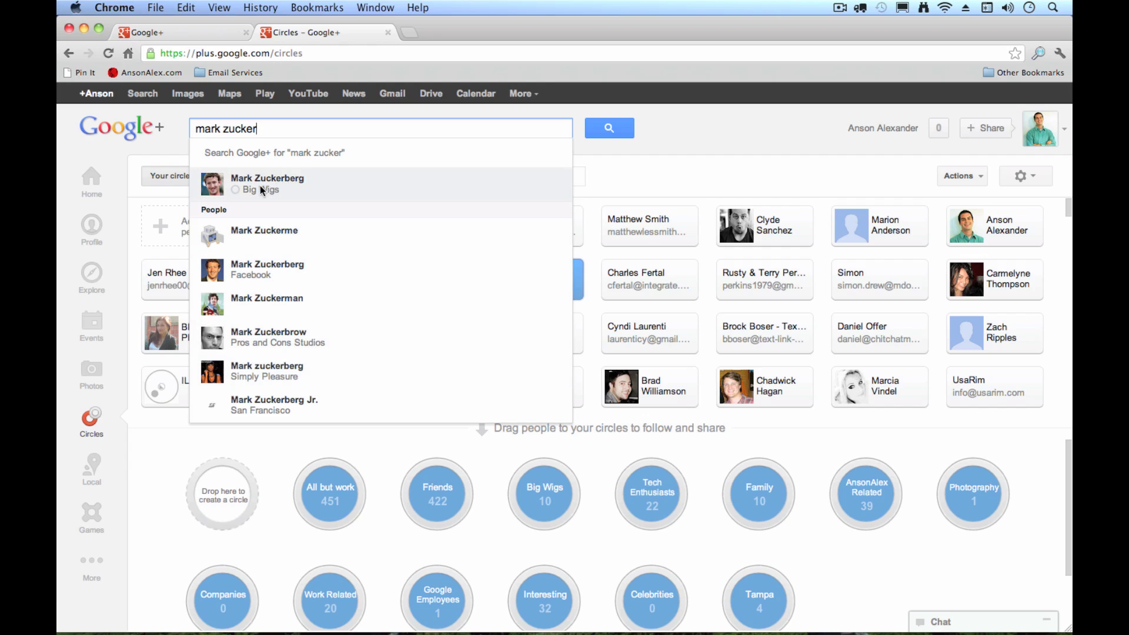
left_click(288, 184)
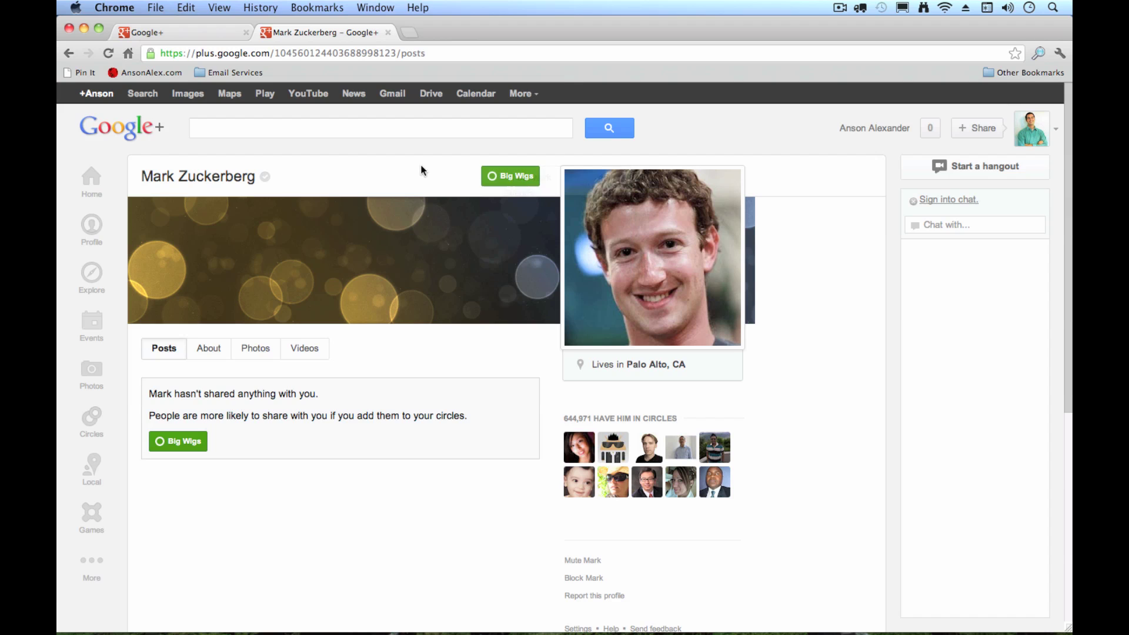
Step: Place the person in both the Big Wigs and Tech Enthusiasts circles
mouse_move(527, 179)
left_click(494, 209)
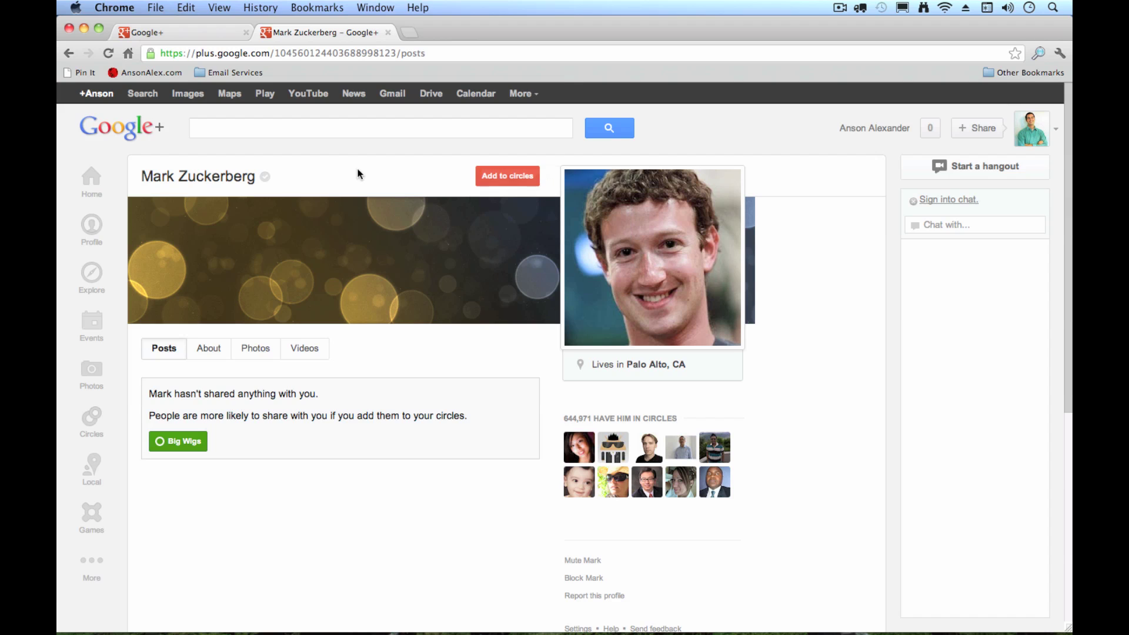
mouse_move(513, 179)
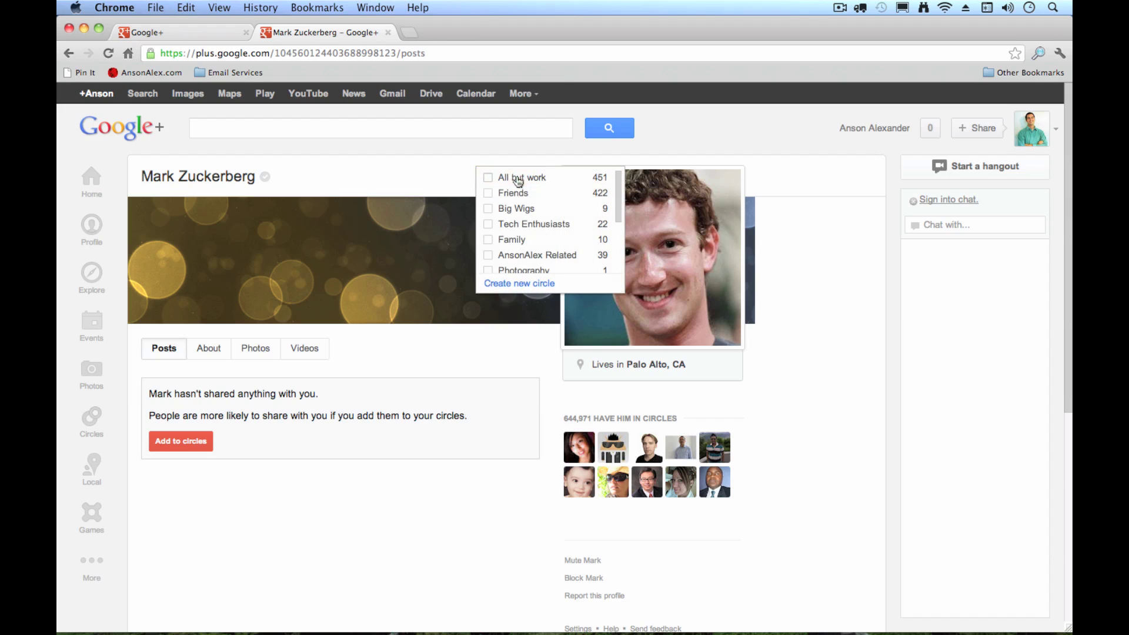
left_click(488, 226)
left_click(488, 209)
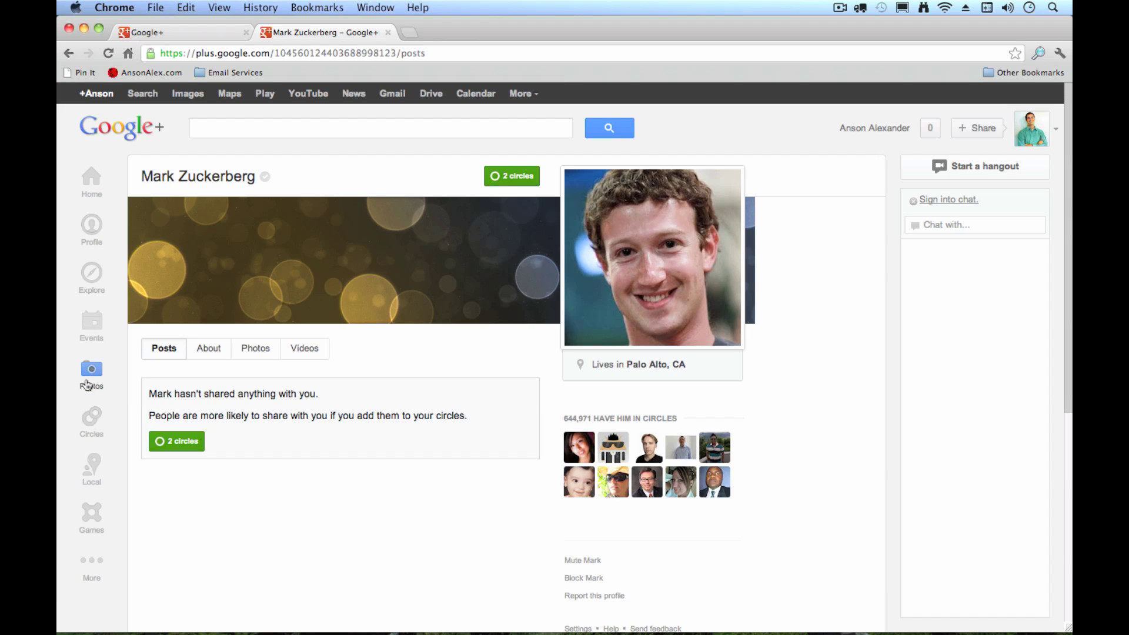
Step: Return to the Circles page, now showing Big Wigs at 10 and Tech Enthusiasts at 23
left_click(91, 419)
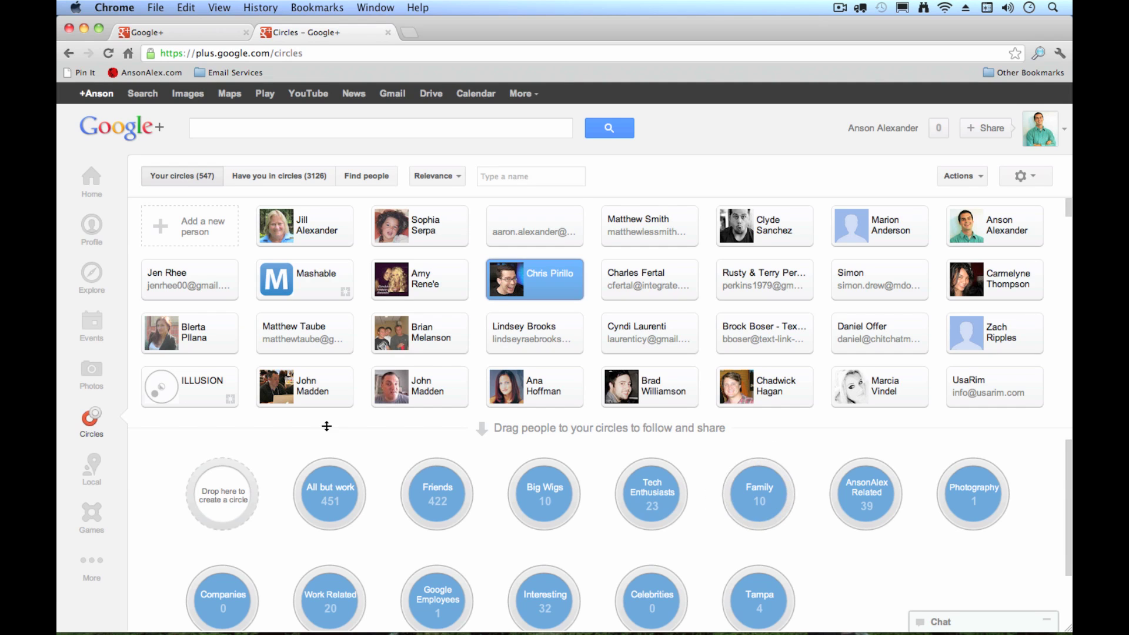
Step: Scroll through the Posts tab of your own profile, starting from the two Limited posts
left_click(92, 232)
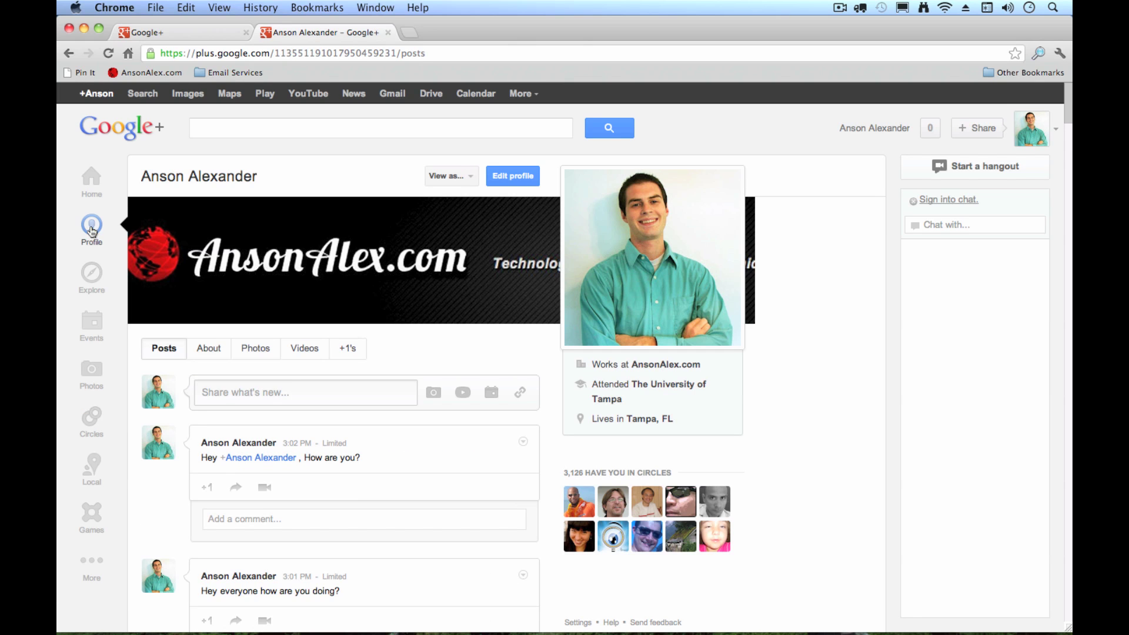
scroll(218, 267, "down", 2)
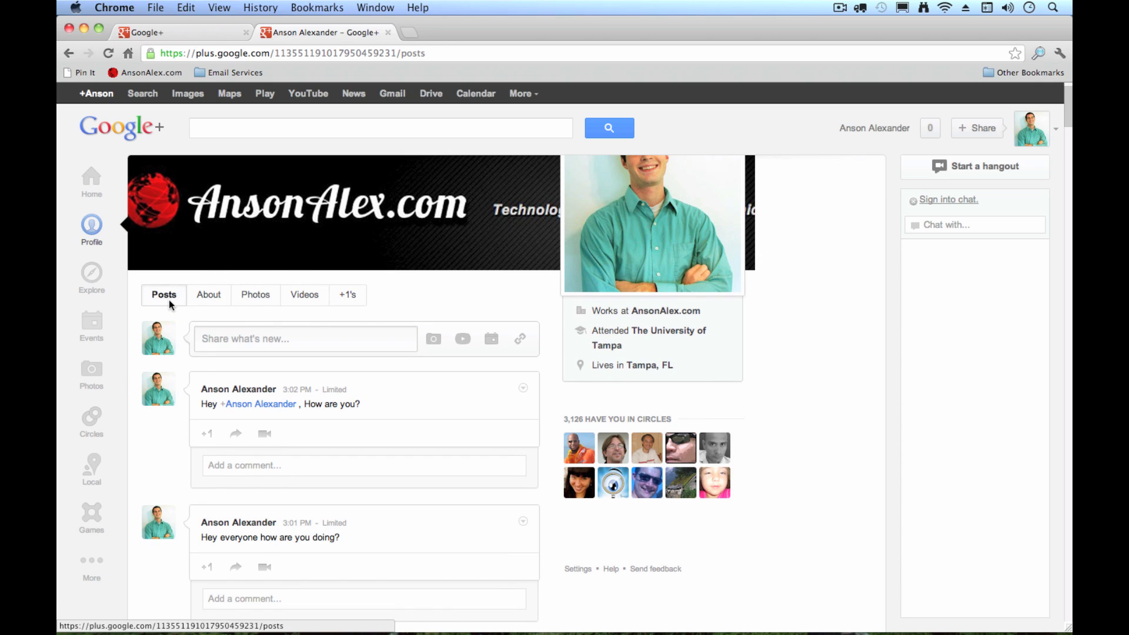
scroll(166, 317, "down", 5)
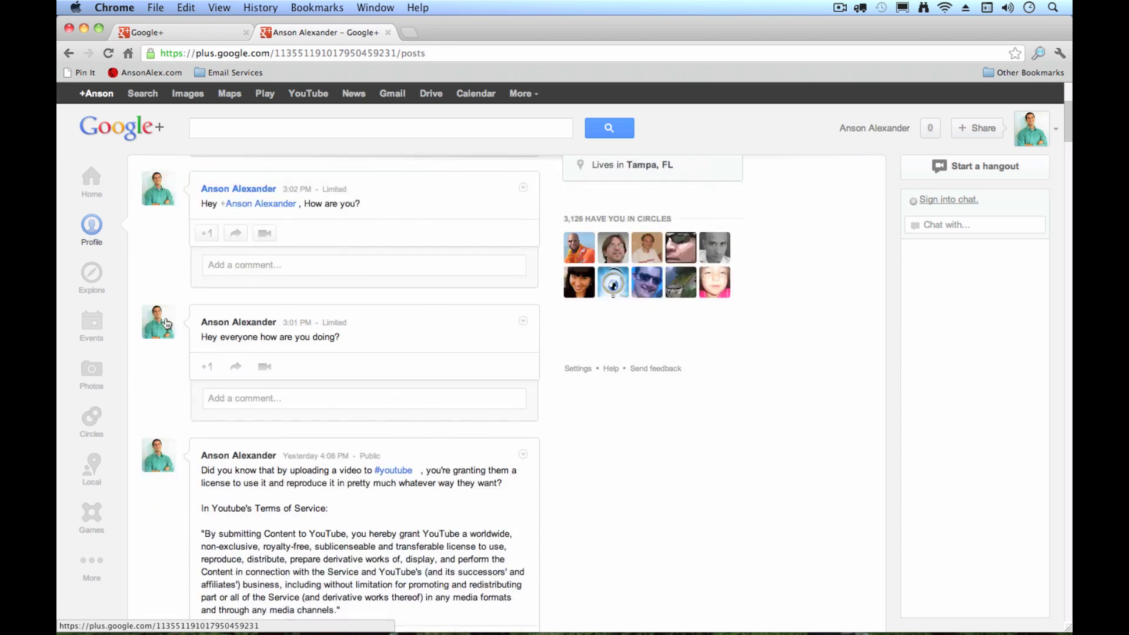
scroll(166, 323, "down", 4)
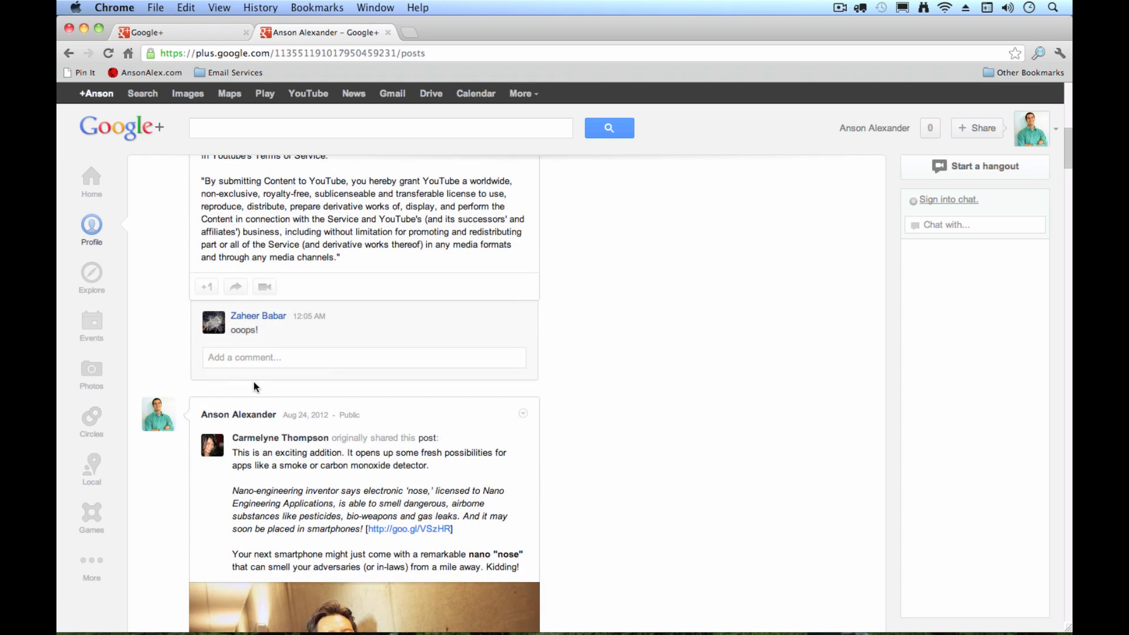
scroll(224, 493, "down", 5)
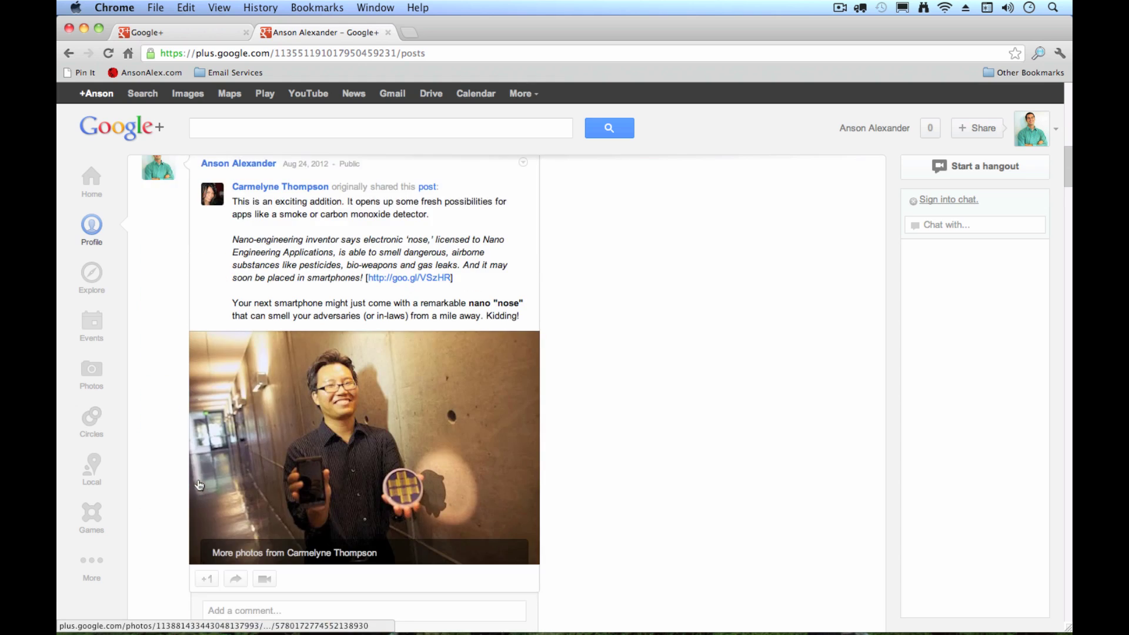
scroll(198, 483, "up", 14)
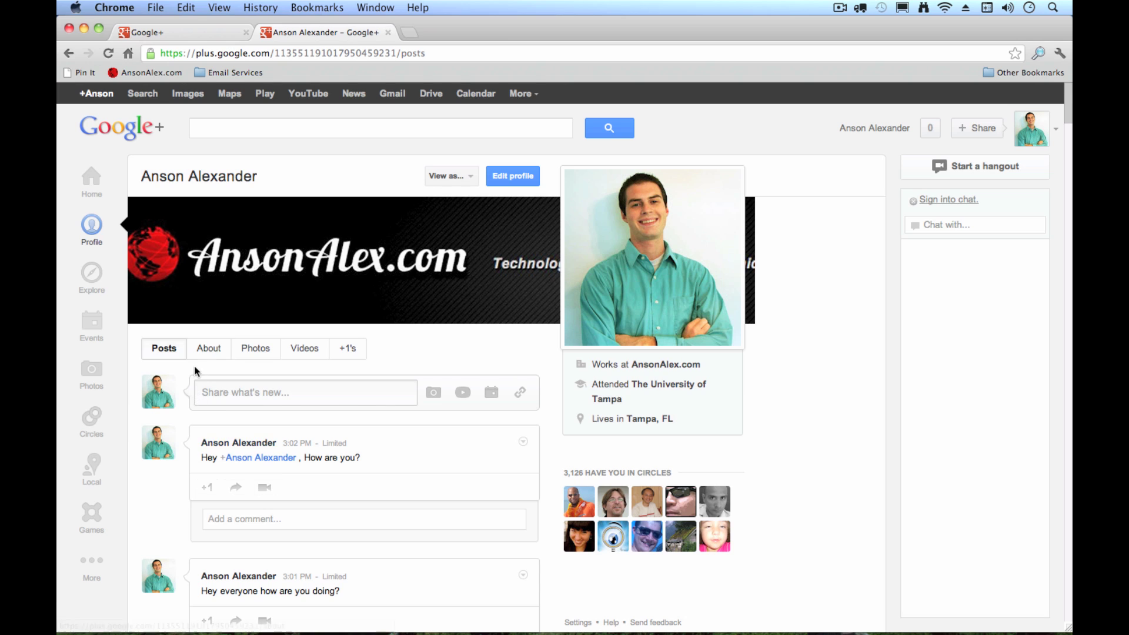
Step: Browse the profile's About details, then its Photos albums and the still-empty Videos tab
left_click(207, 353)
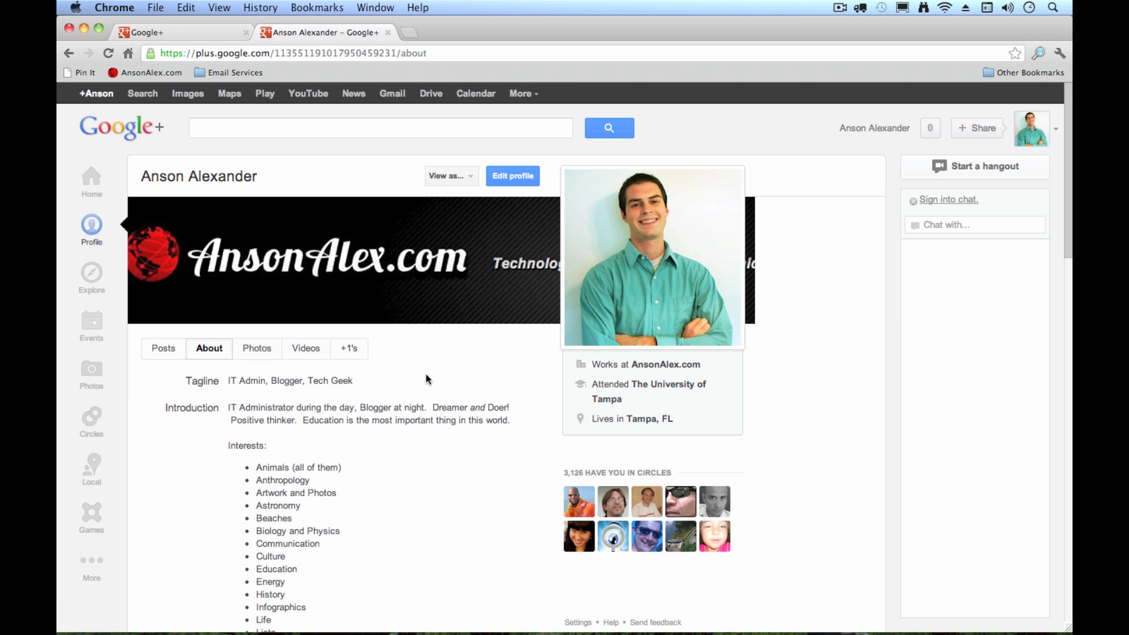
scroll(444, 380, "down", 2)
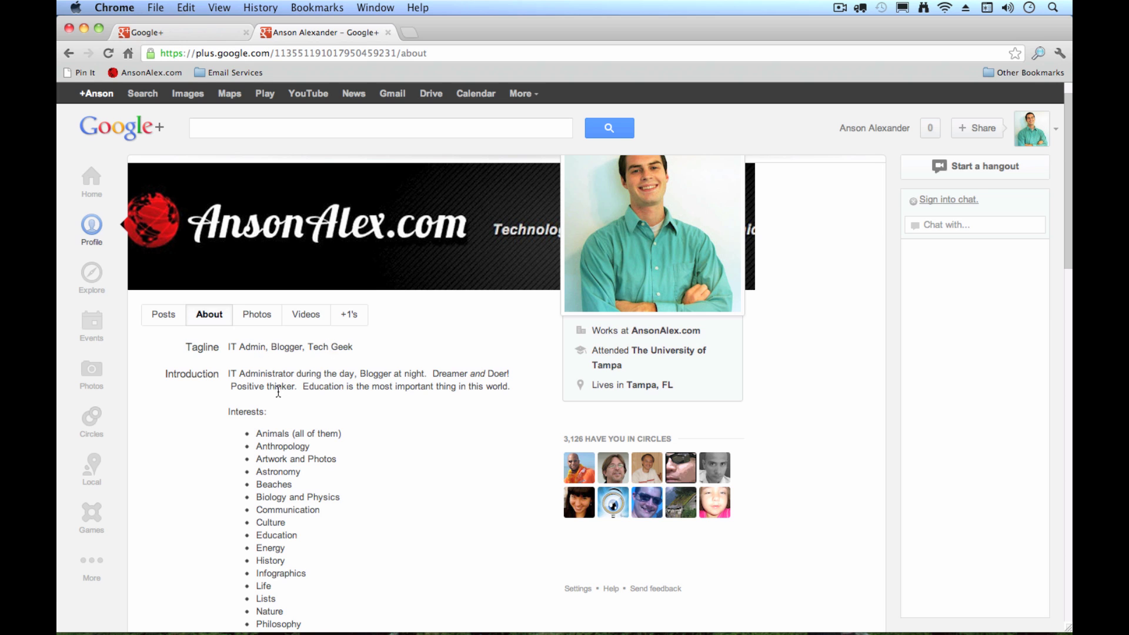
scroll(424, 397, "down", 10)
scroll(420, 394, "down", 10)
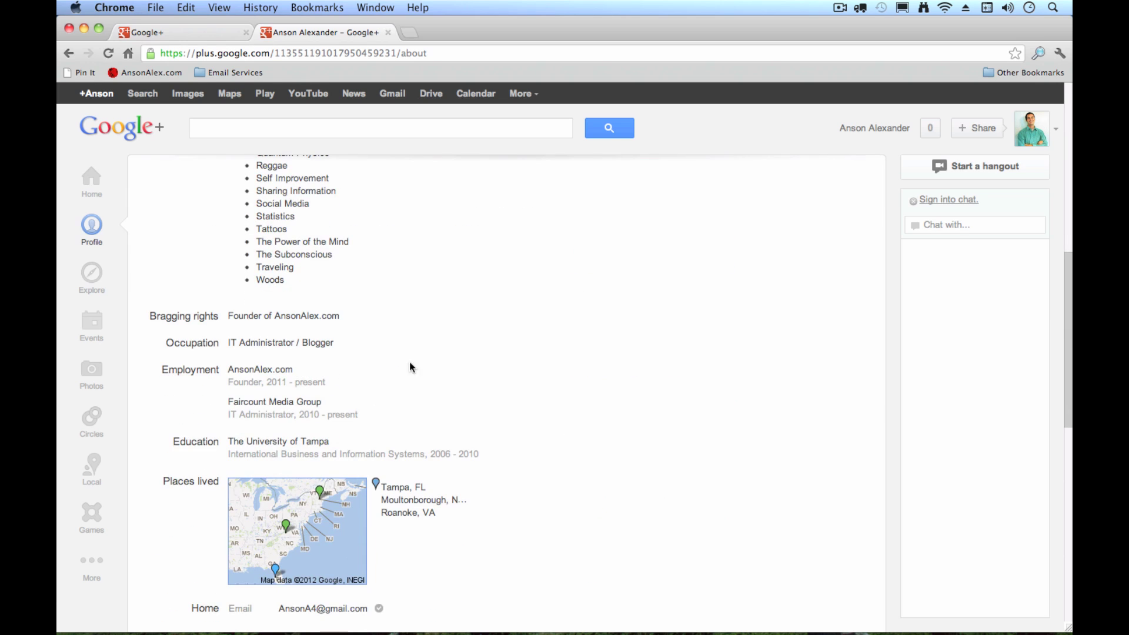
scroll(481, 371, "up", 10)
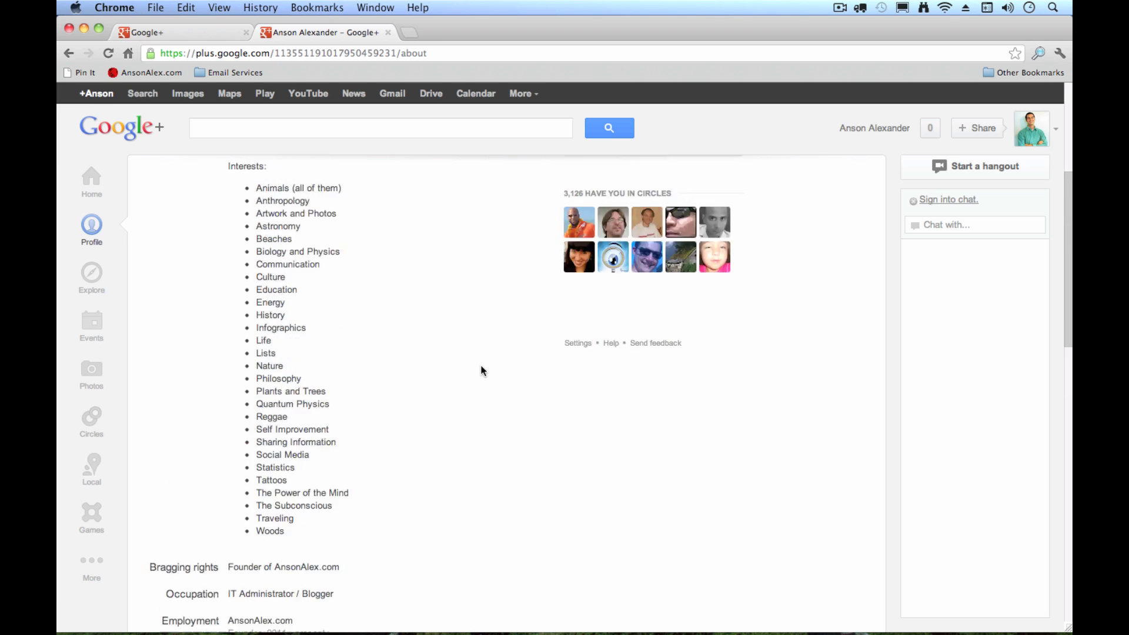
scroll(481, 370, "up", 10)
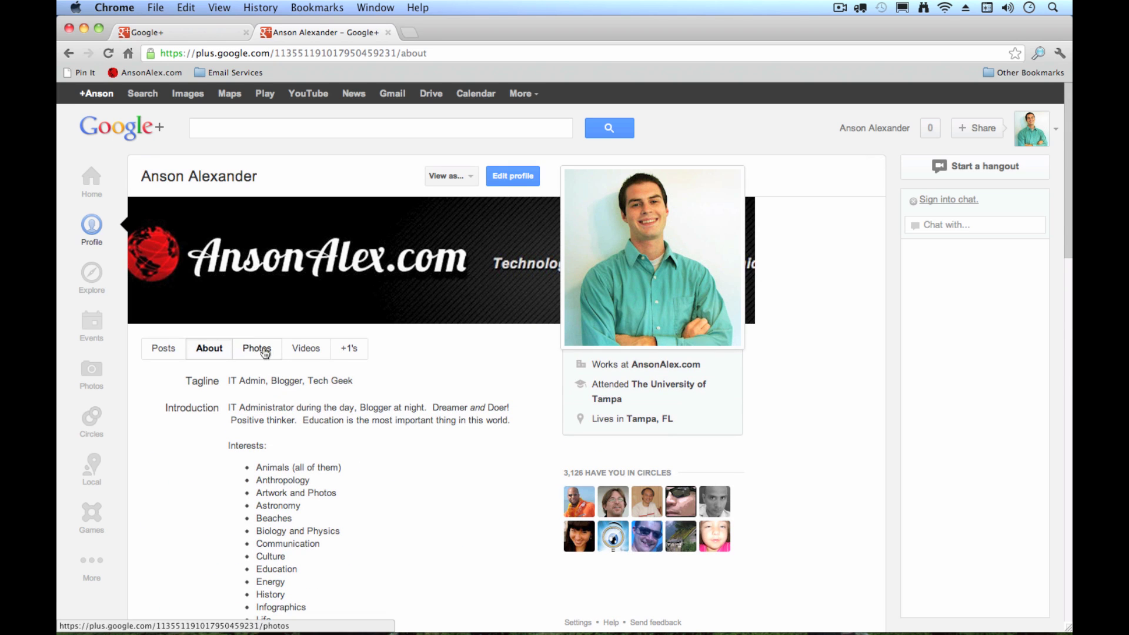
left_click(265, 350)
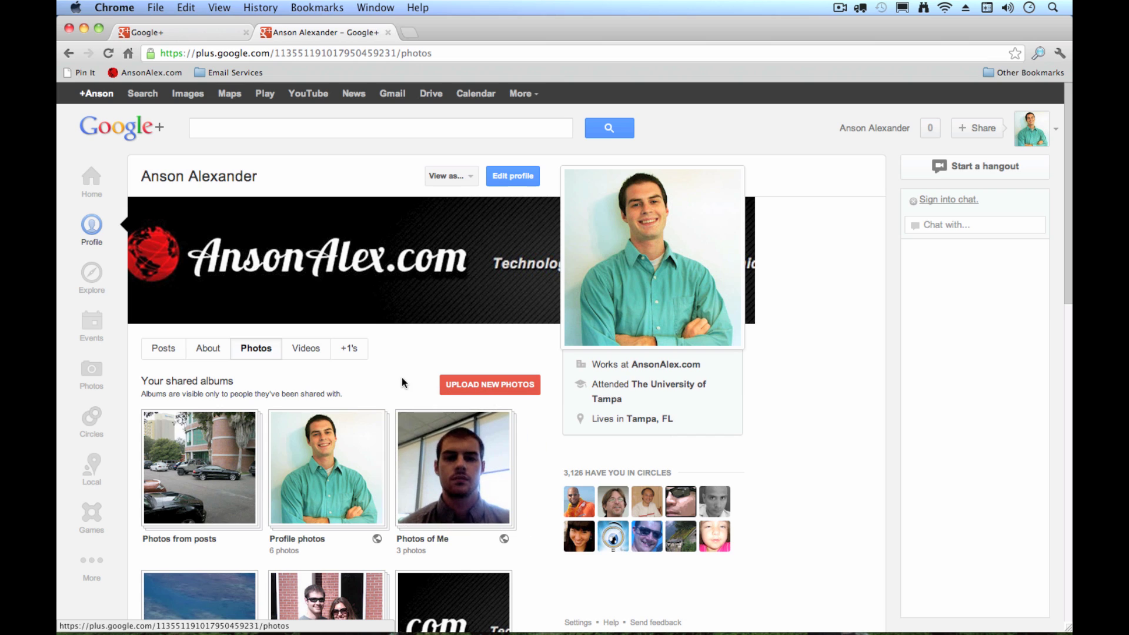
left_click(307, 348)
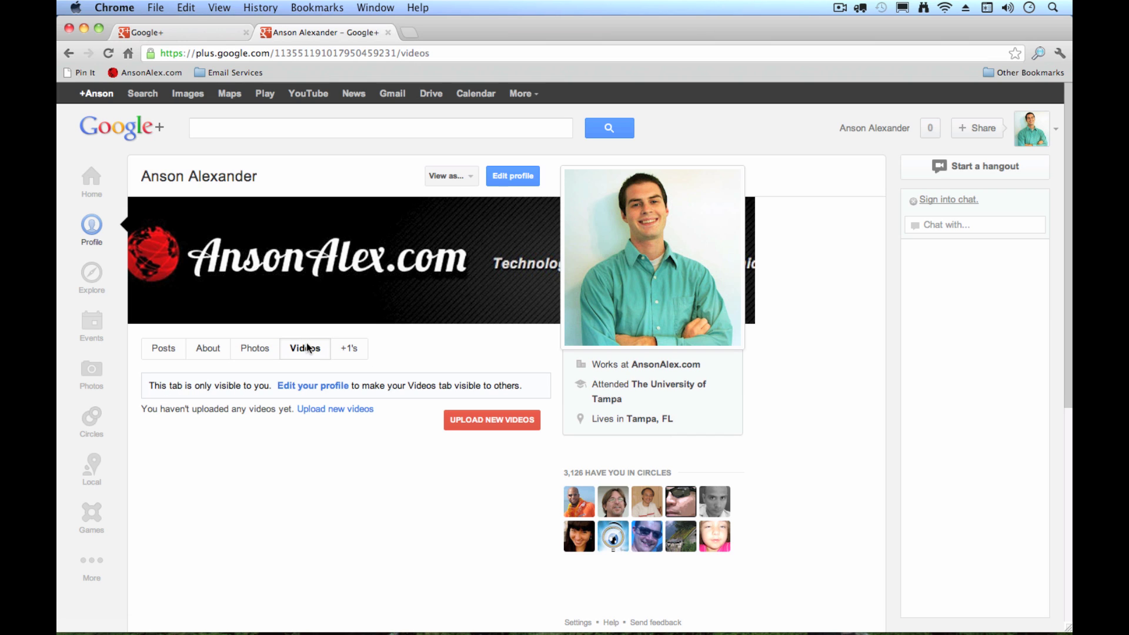
Step: Browse the profile's +1's tab listing liked pages like Best Places to Buy College Textbooks Online
left_click(355, 353)
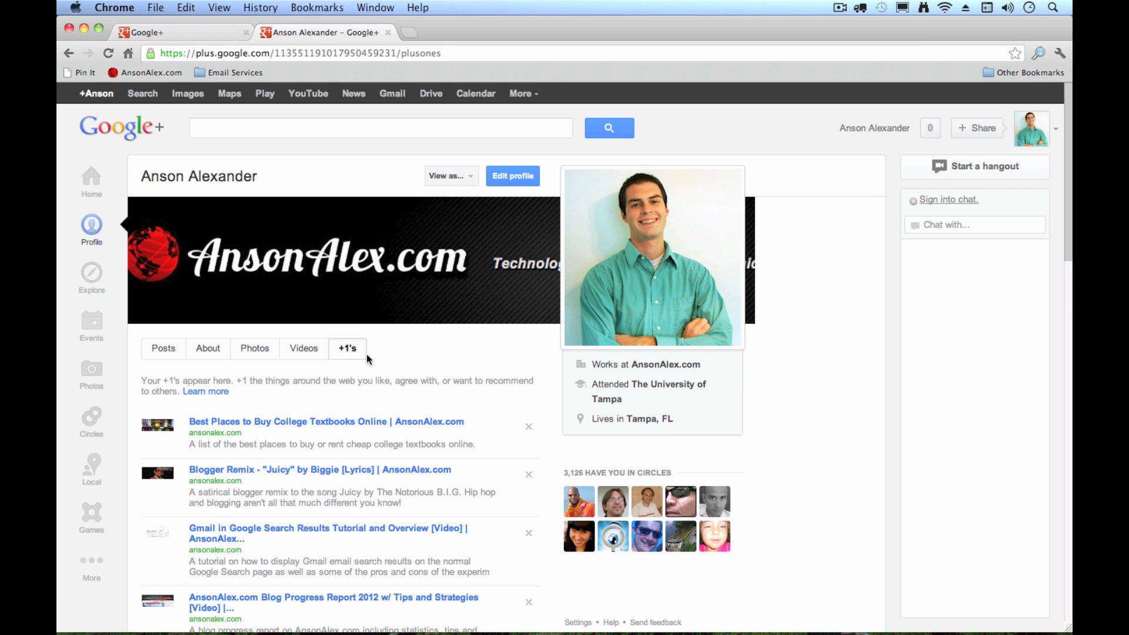
scroll(485, 372, "down", 3)
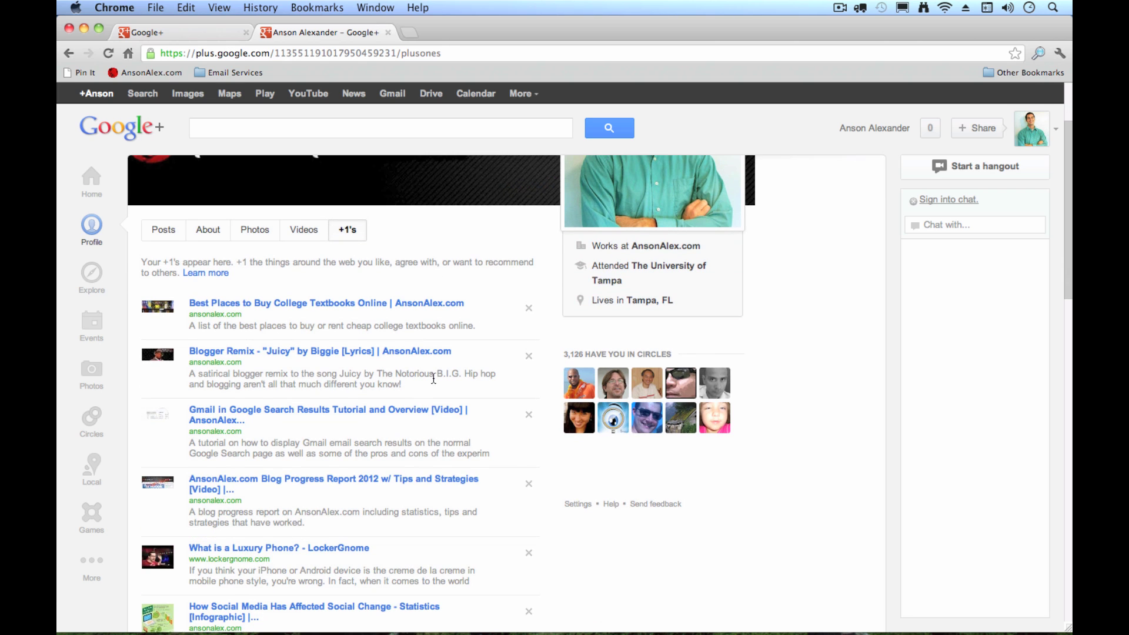
scroll(494, 473, "down", 6)
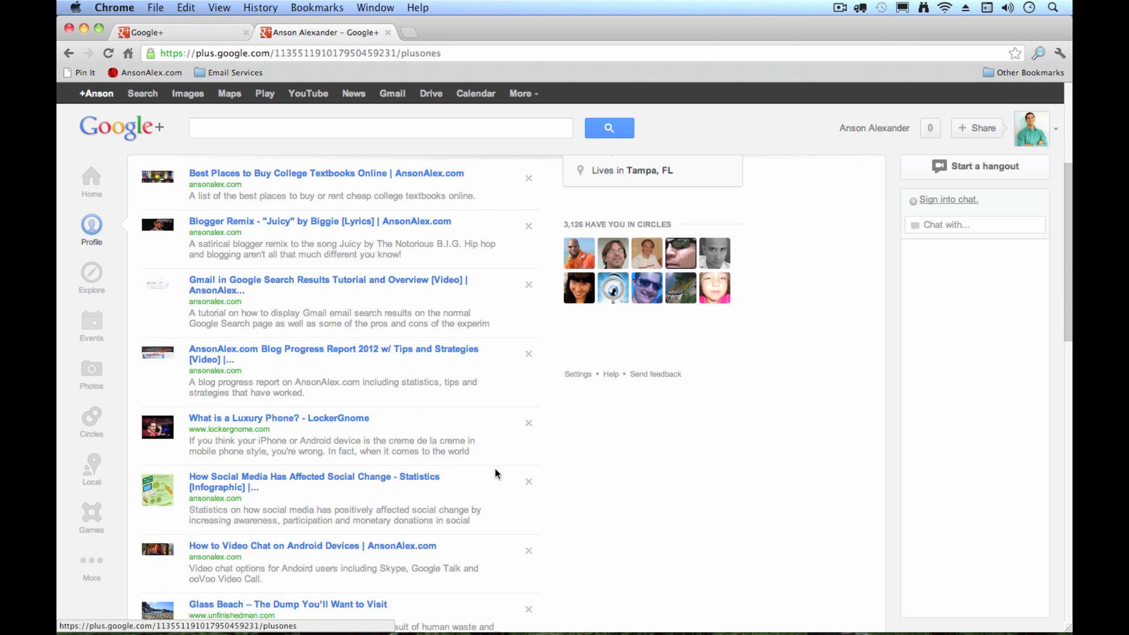
scroll(494, 472, "up", 1)
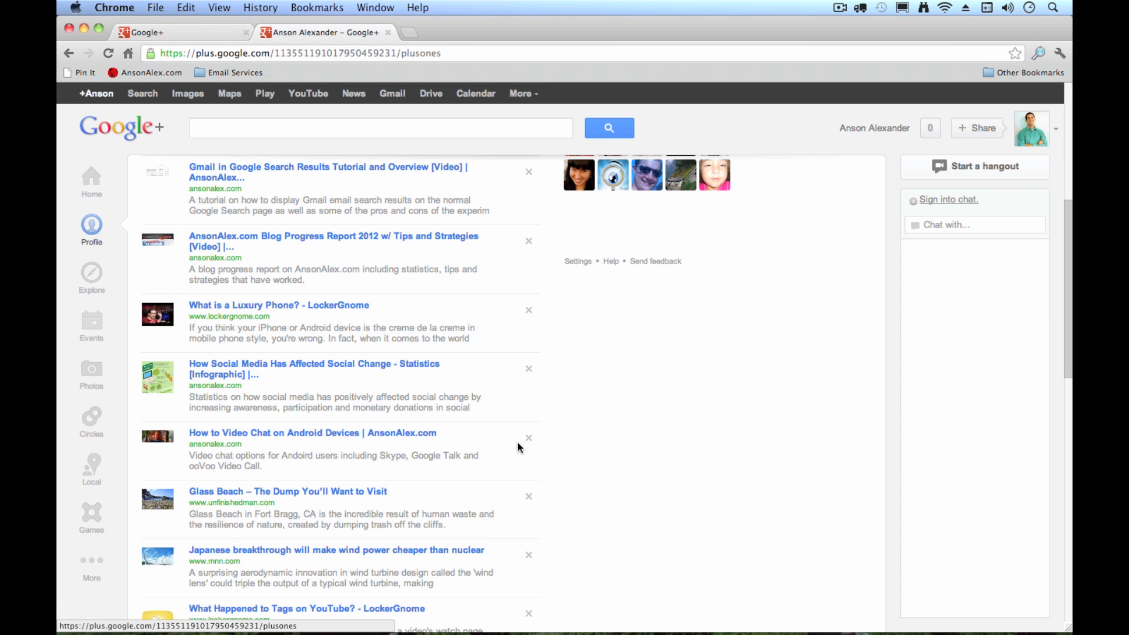
scroll(517, 448, "up", 3)
scroll(515, 443, "up", 4)
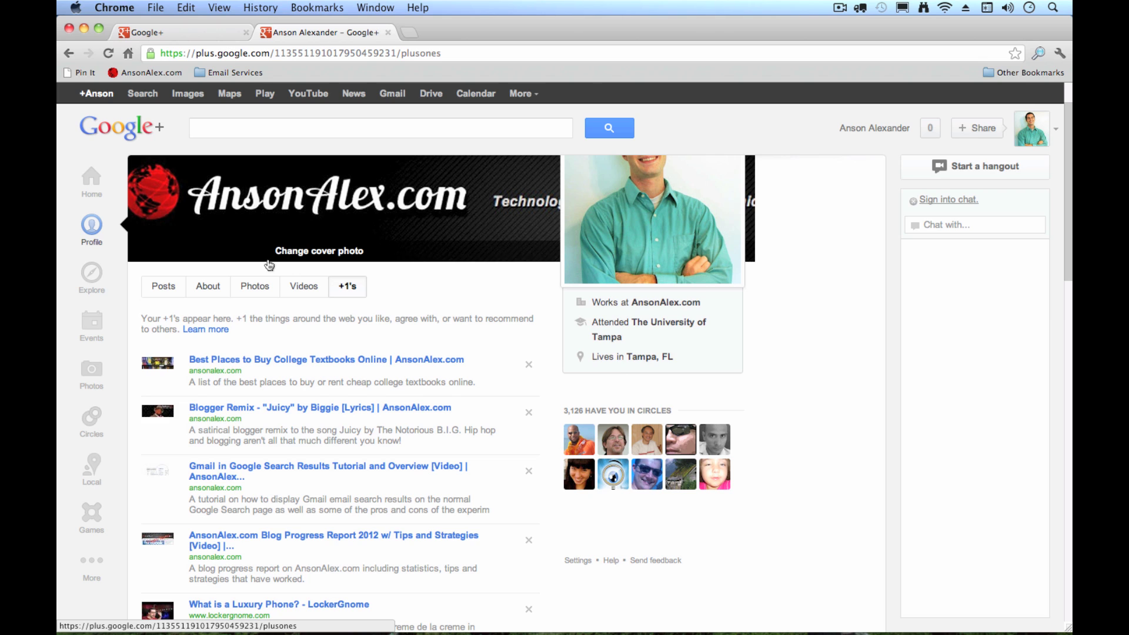
Step: Put the About section into Edit profile mode and scroll down to the Occupation entry
left_click(210, 286)
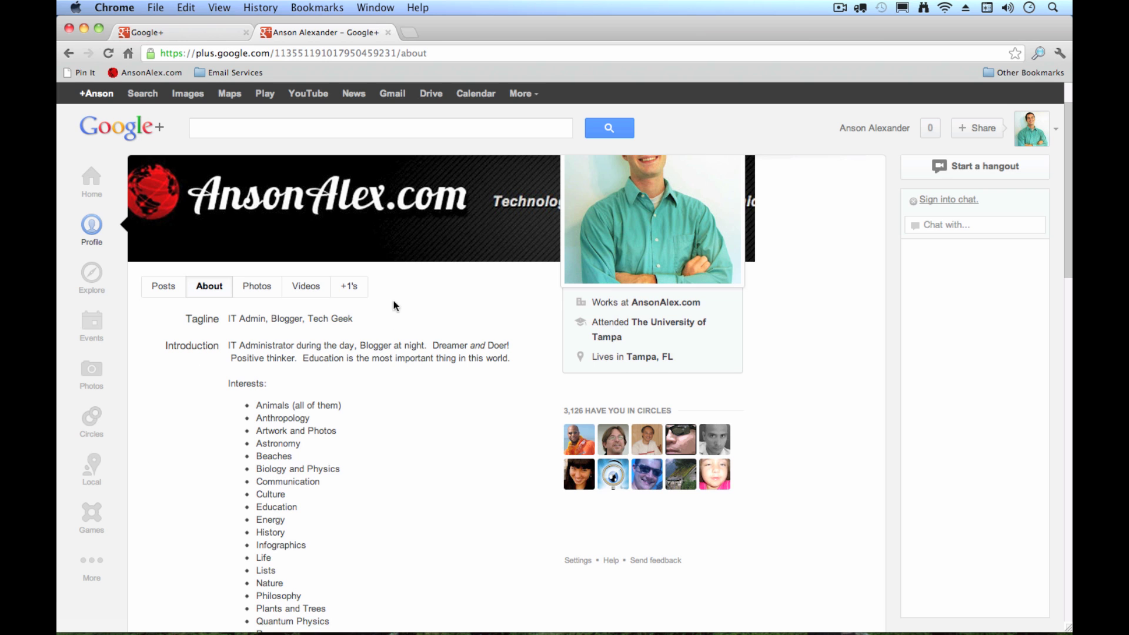
scroll(394, 302, "down", 10)
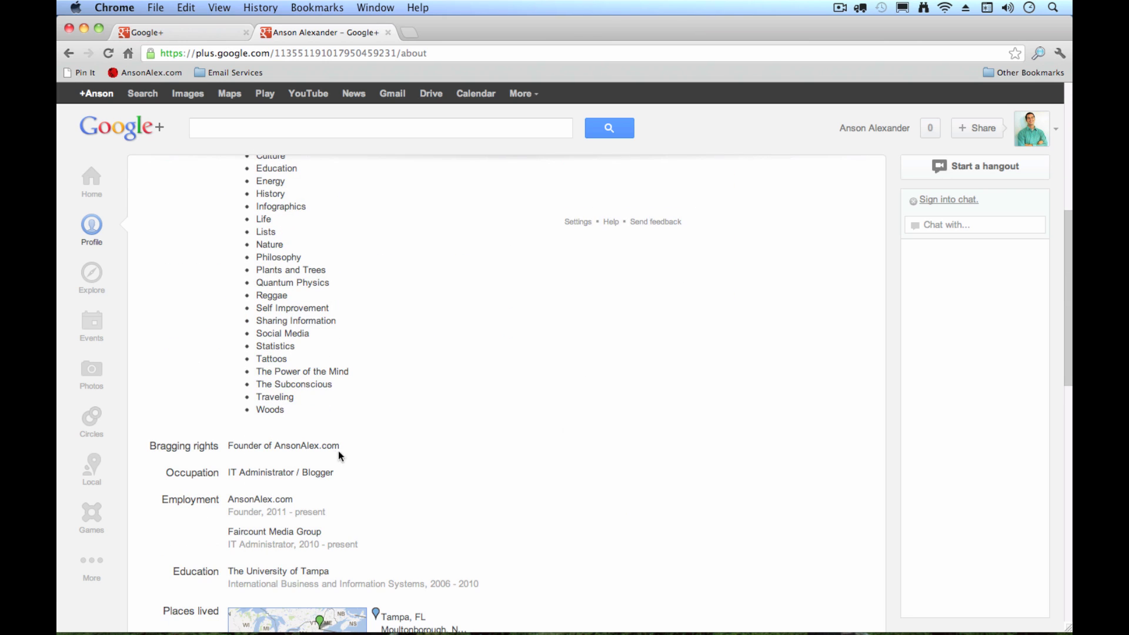
key("Home")
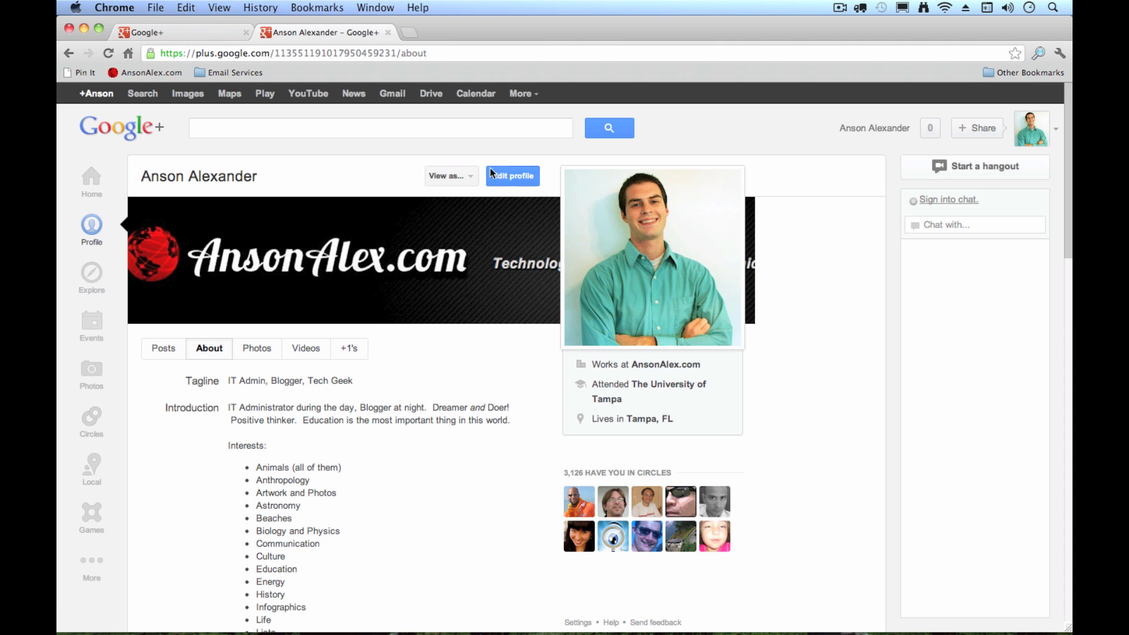
left_click(515, 175)
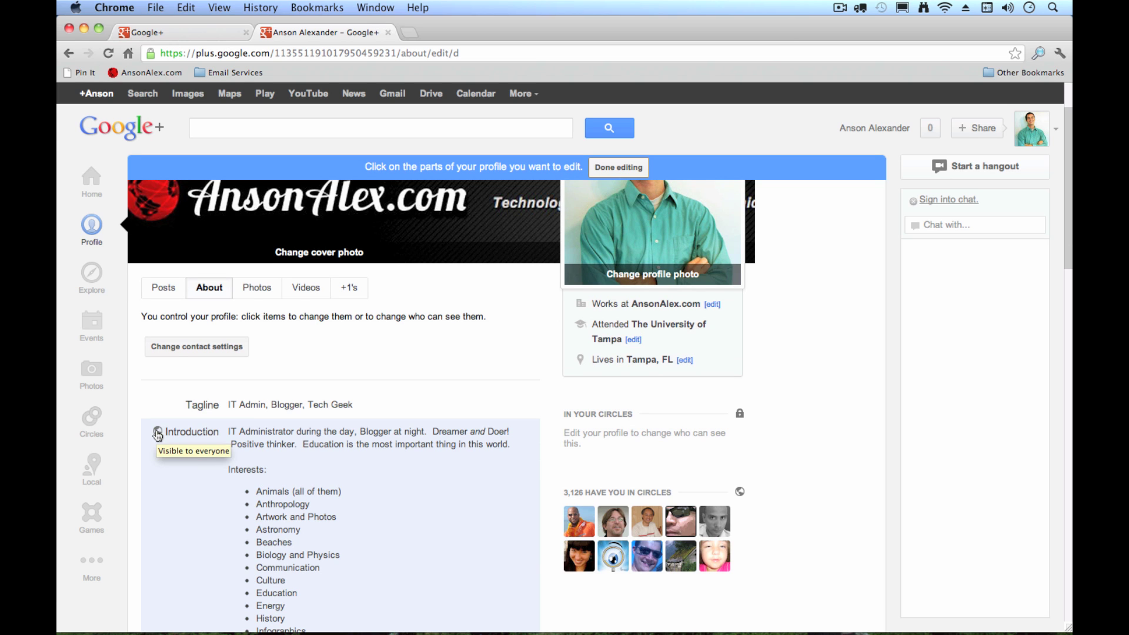
scroll(323, 453, "down", 10)
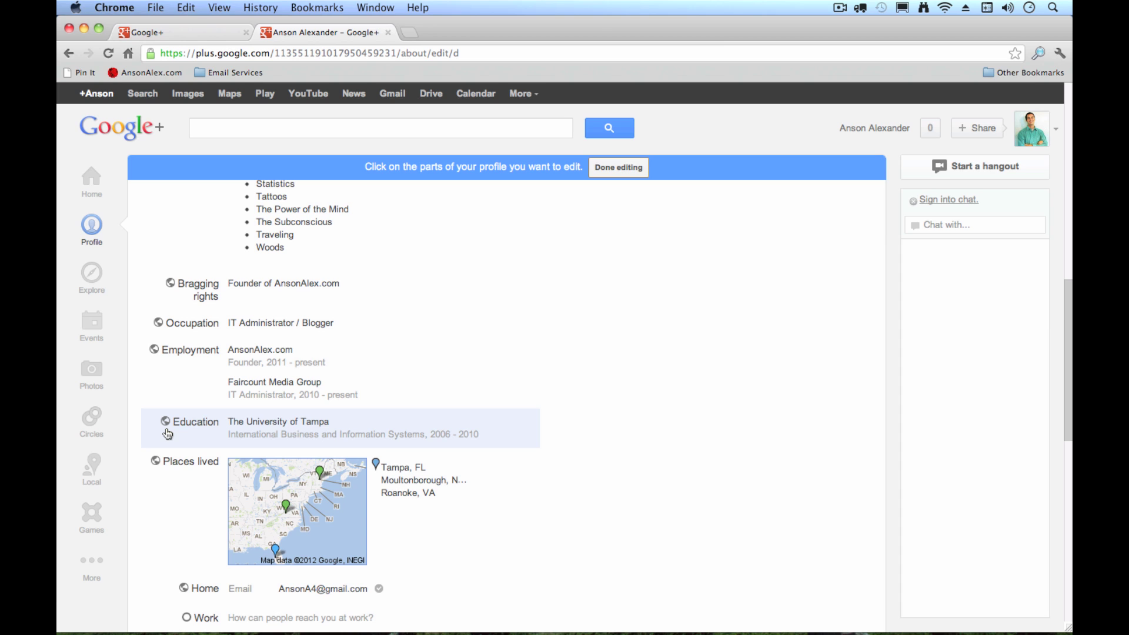
scroll(197, 415, "down", 2)
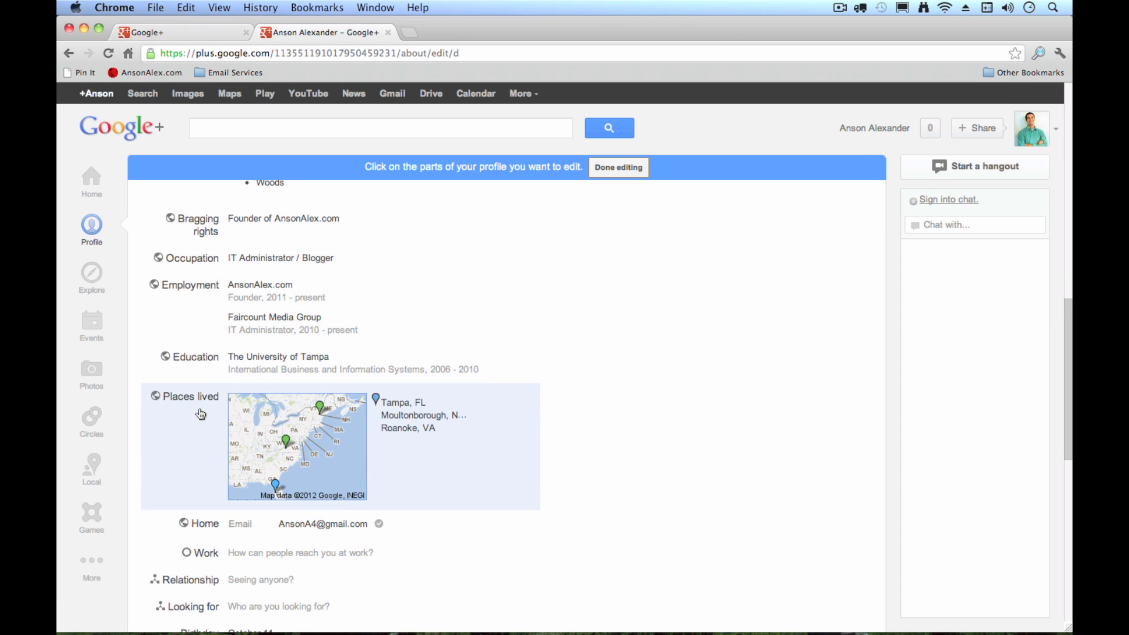
Step: Set the Occupation entry's visibility to a Custom audience and save it
left_click(168, 264)
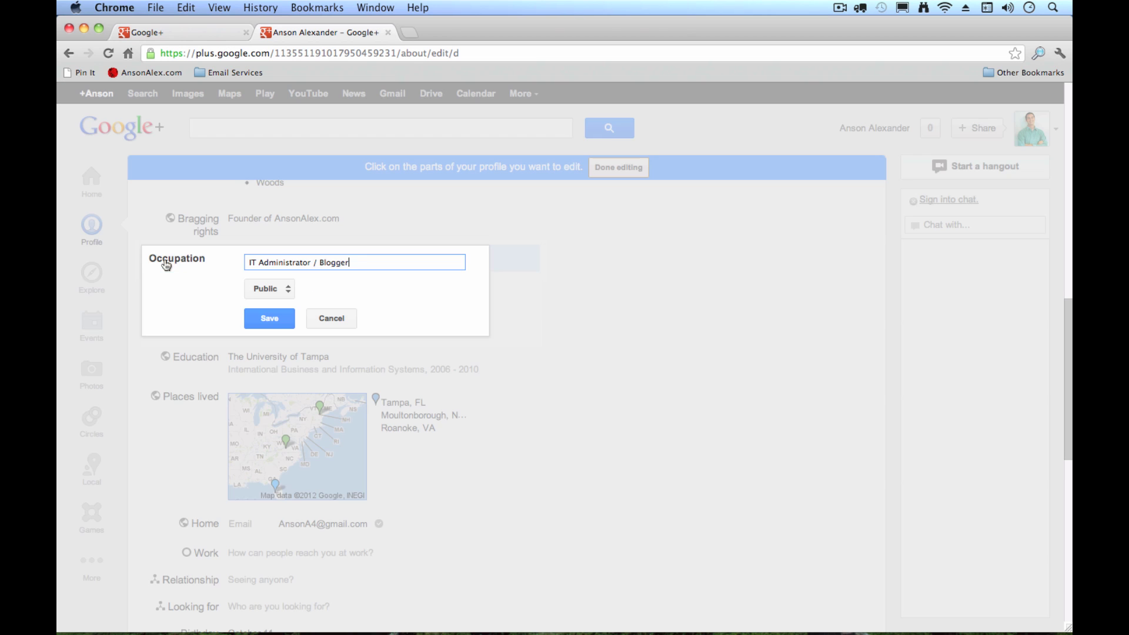
left_click(274, 289)
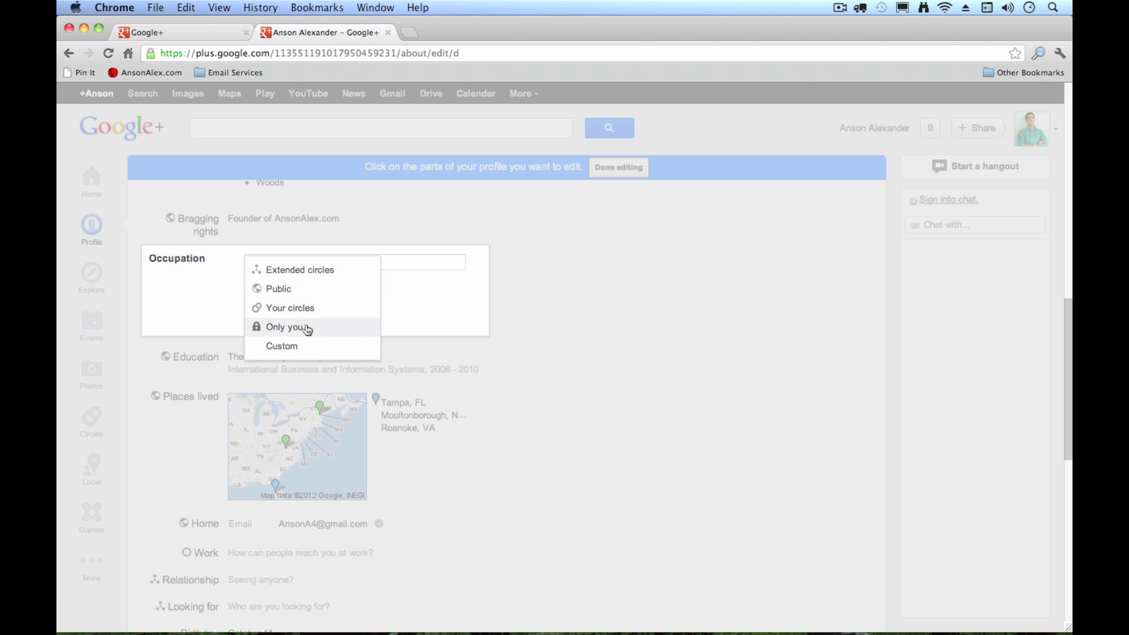
left_click(301, 348)
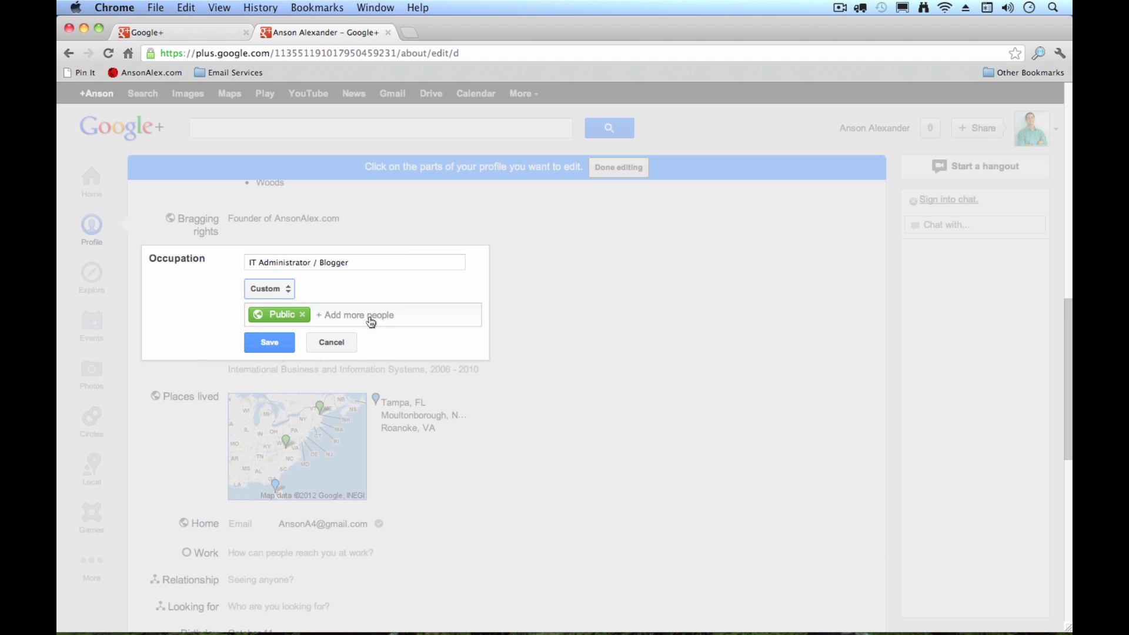
left_click(341, 344)
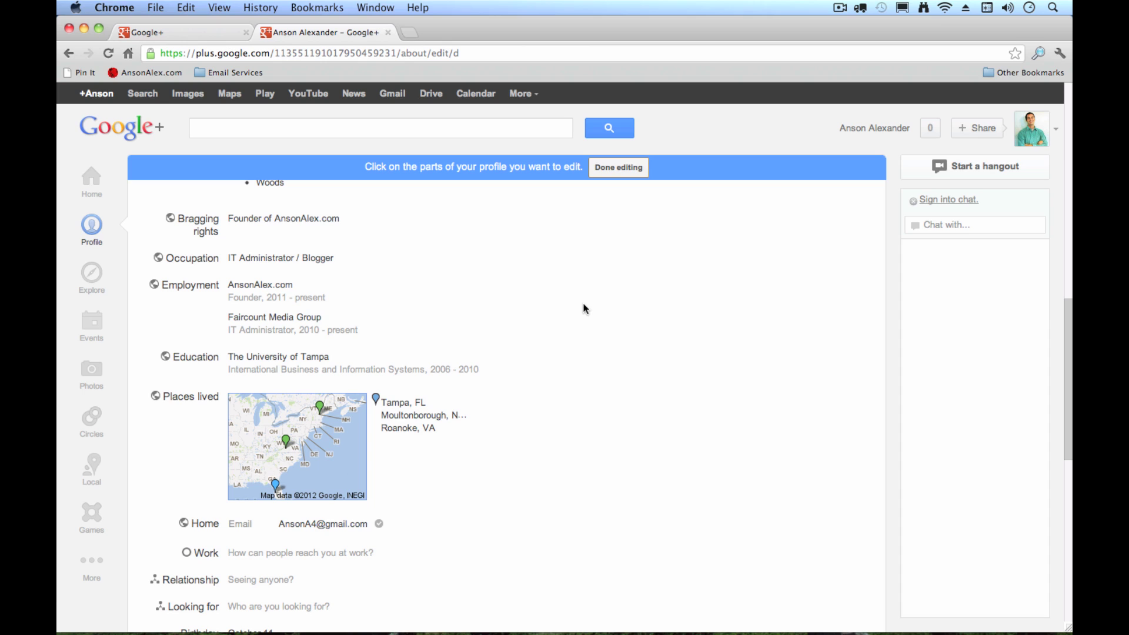
Step: Choose Done editing to exit the profile's edit mode
left_click(618, 168)
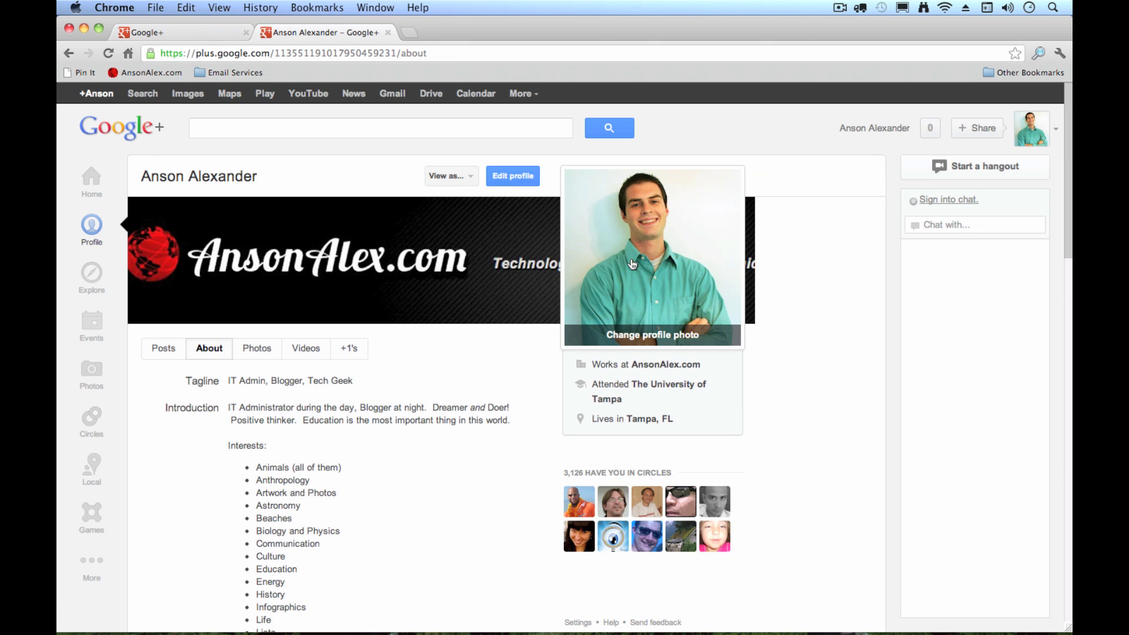